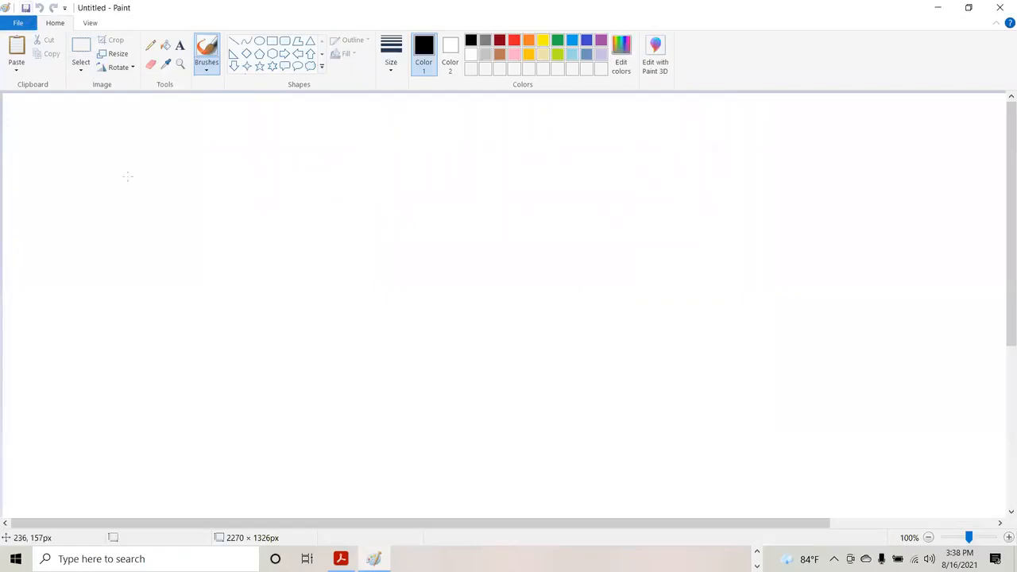
Step: Undo the last change on the blank Paint canvas and switch to the research article PDF in Adobe Acrobat
{"action": "key", "text": "ctrl+a"}
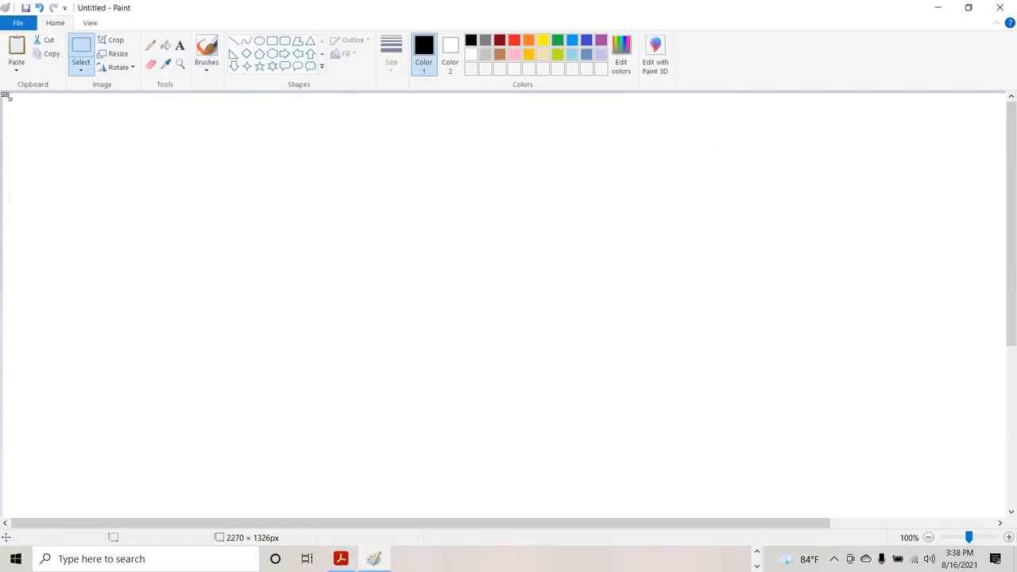
{"action": "left_click", "coordinate": [39, 7]}
{"action": "left_click", "coordinate": [937, 7]}
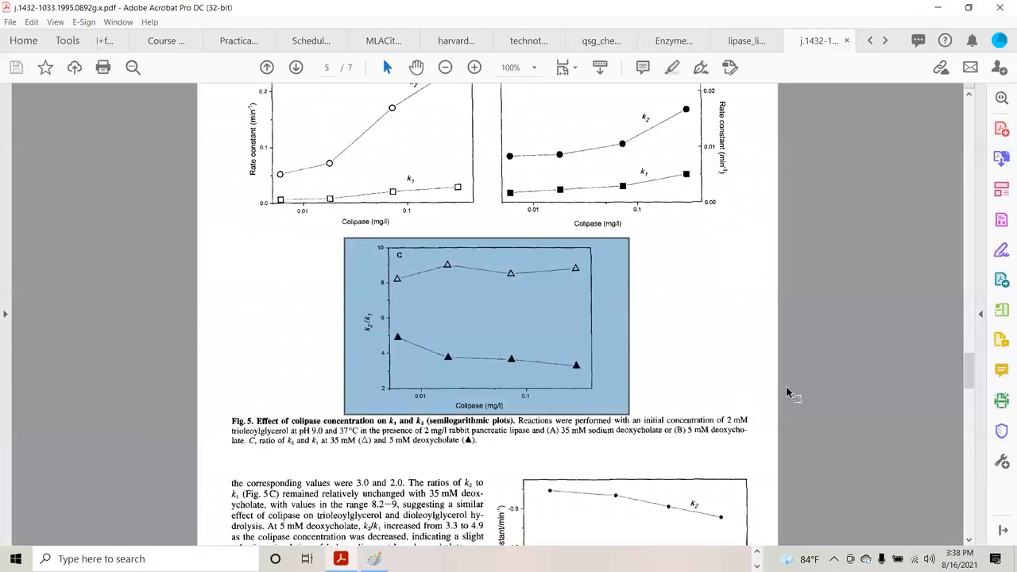
Step: Zoom the PDF to 200% on panel C of Fig. 5 and clear the existing snapshot selection around it
{"action": "left_click", "coordinate": [536, 69]}
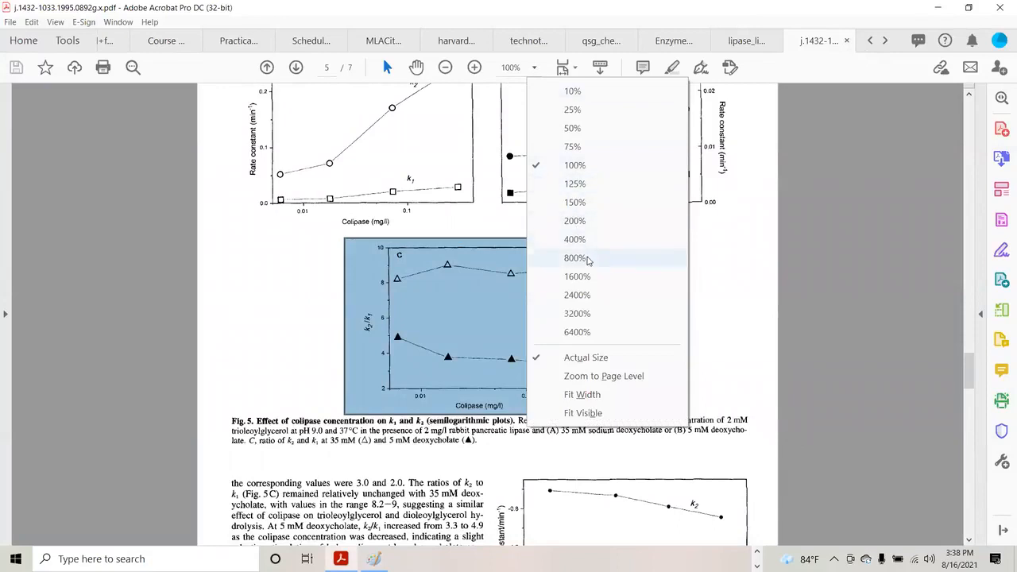
{"action": "left_click", "coordinate": [581, 222]}
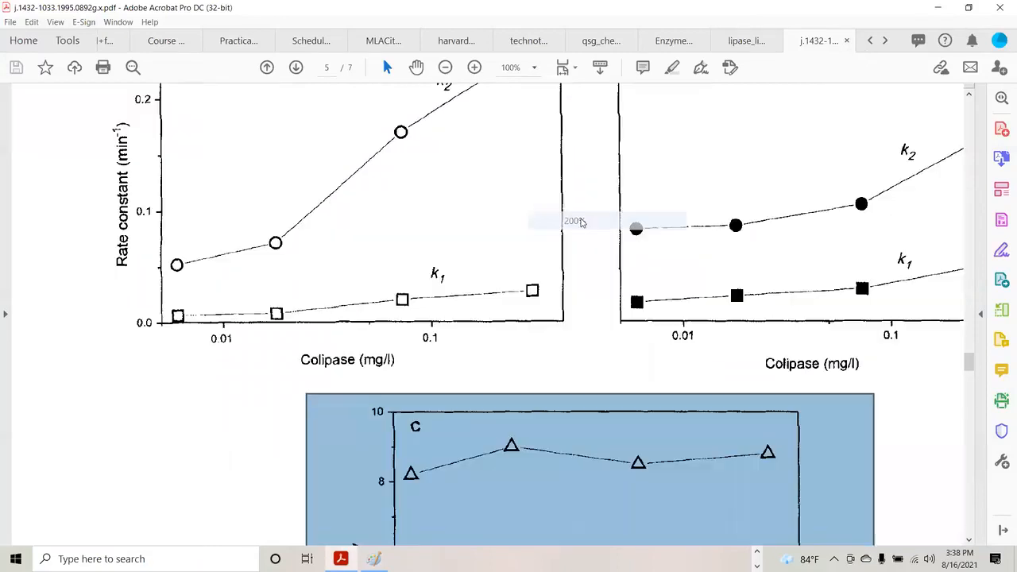
{"action": "scroll", "coordinate": [580, 216], "scroll_direction": "down", "scroll_amount": 5}
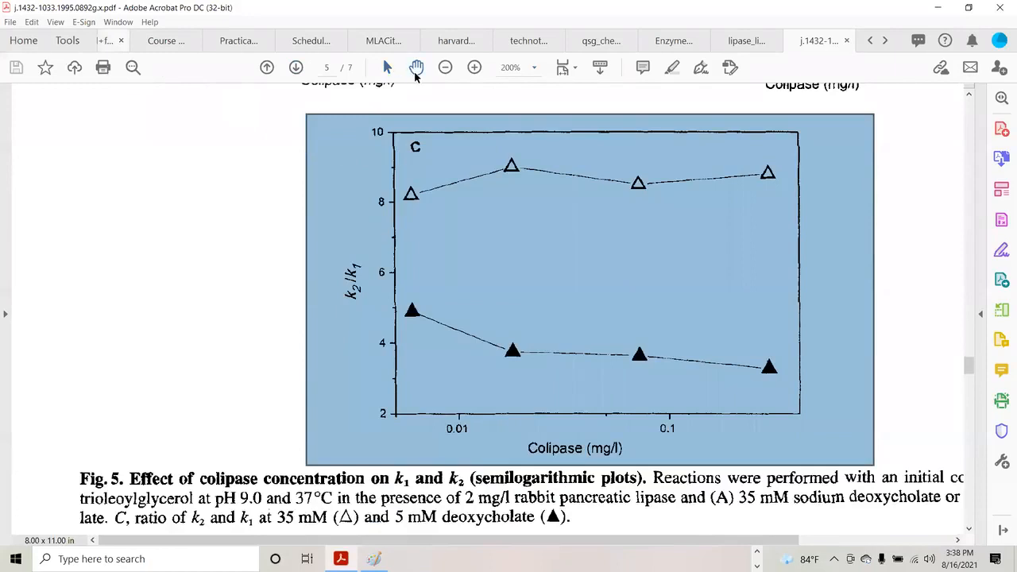
{"action": "left_click", "coordinate": [263, 108]}
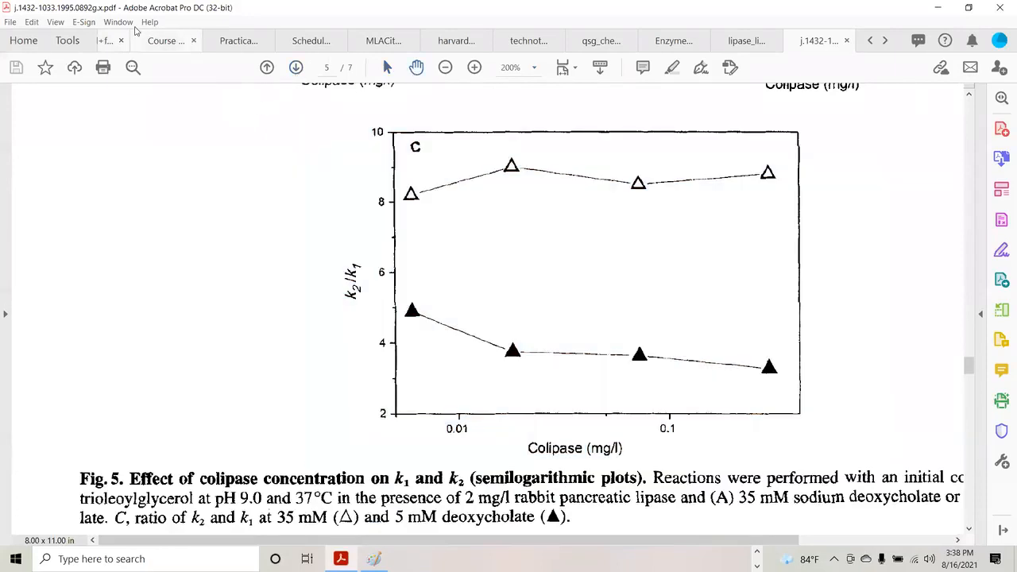
Step: Take a snapshot of the Fig. 5 panel C graph, including its axis labels but not the caption
{"action": "left_click", "coordinate": [32, 21]}
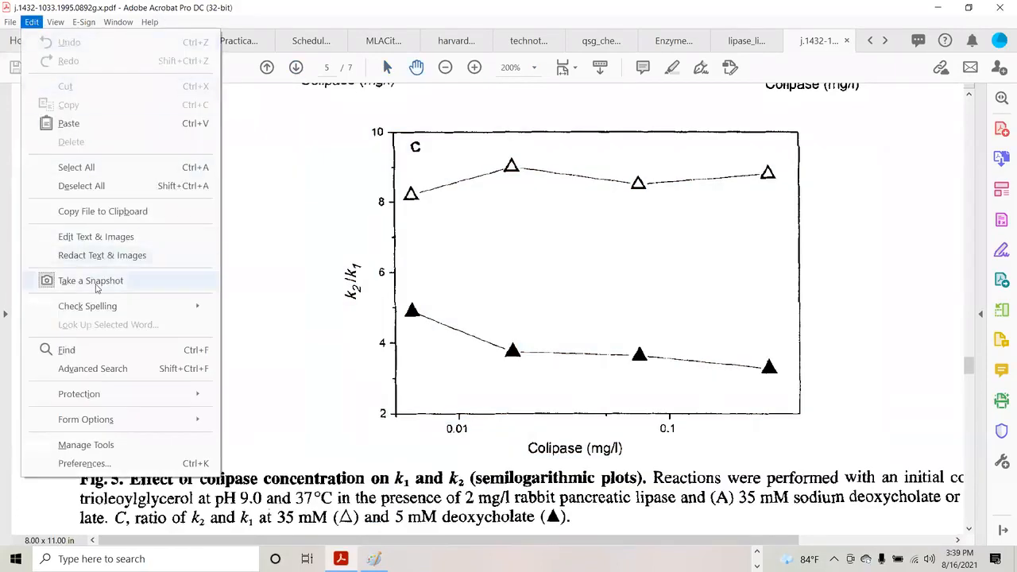
{"action": "left_click", "coordinate": [87, 281]}
{"action": "left_click_drag", "start_coordinate": [336, 115], "coordinate": [818, 464]}
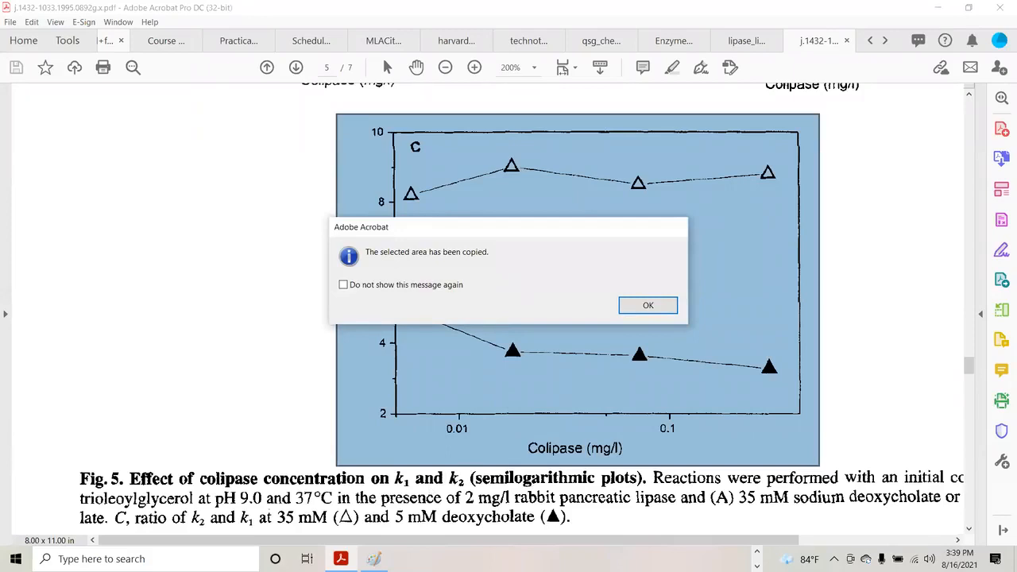
{"action": "left_click", "coordinate": [648, 309]}
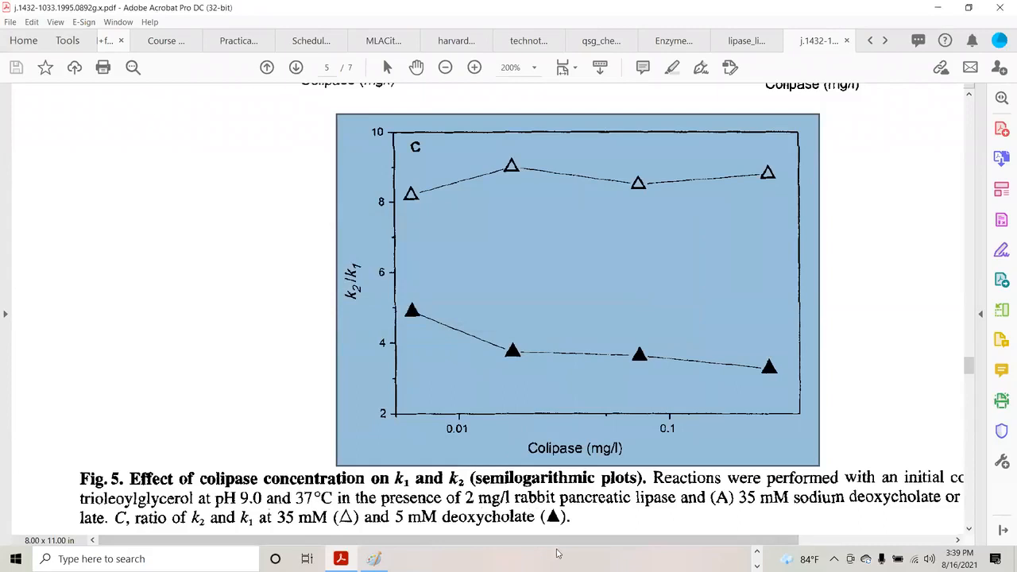
Step: Switch to Paint, paste the copied graph onto the blank canvas and crop the canvas to it
{"action": "key", "text": "alt+Tab"}
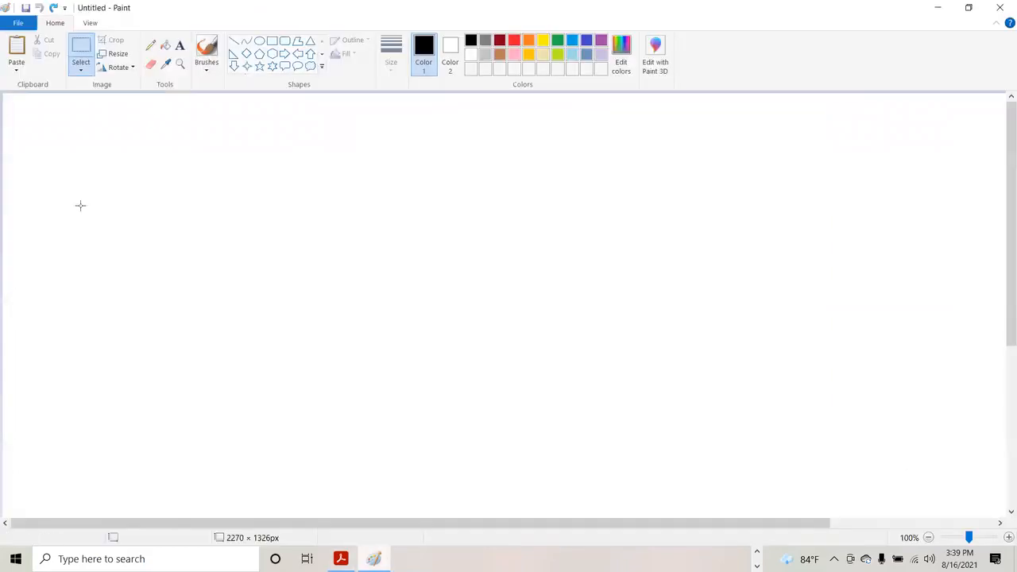
{"action": "left_click", "coordinate": [18, 24]}
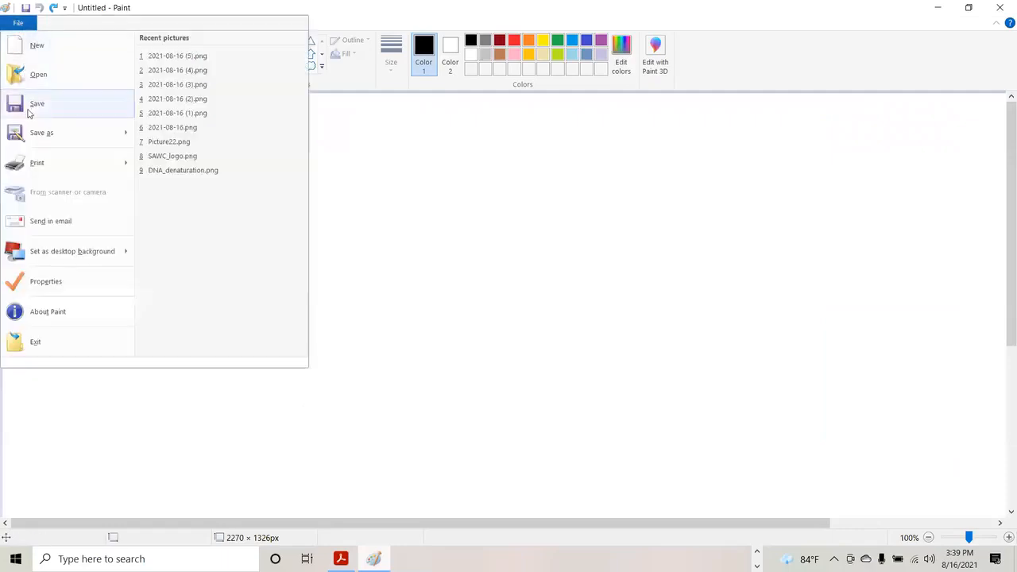
{"action": "left_click", "coordinate": [233, 5]}
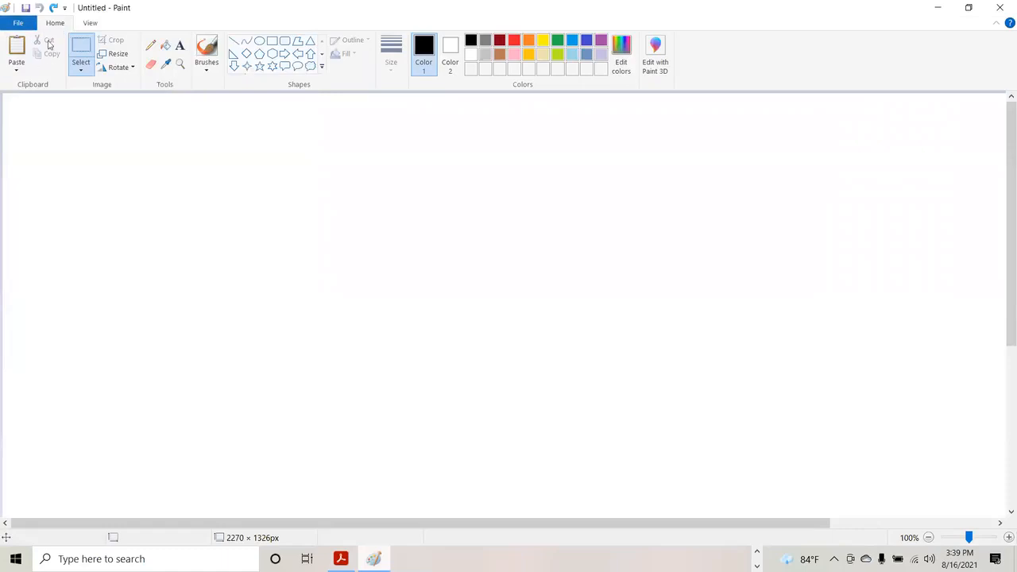
{"action": "left_click", "coordinate": [16, 70]}
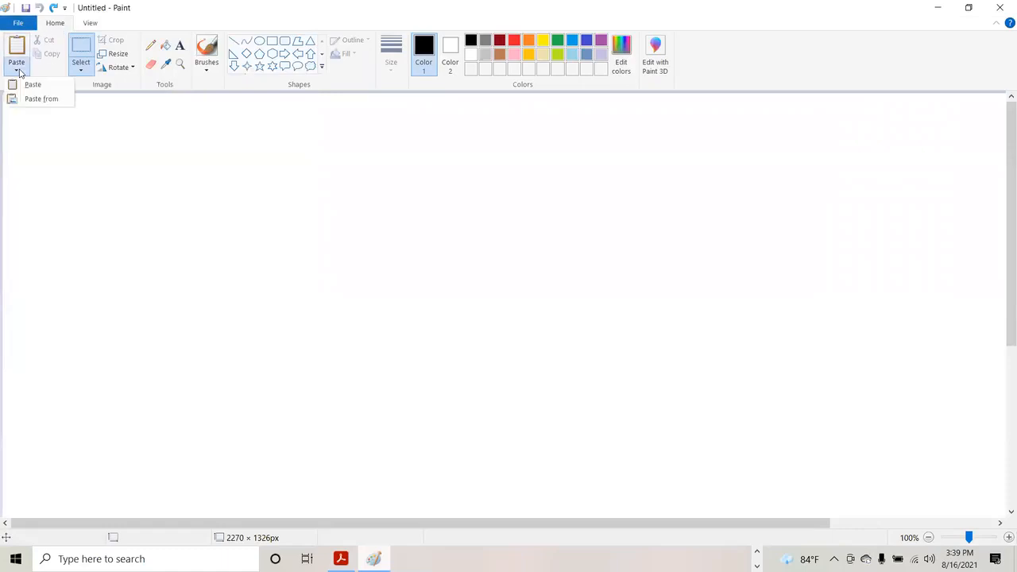
{"action": "left_click", "coordinate": [23, 84]}
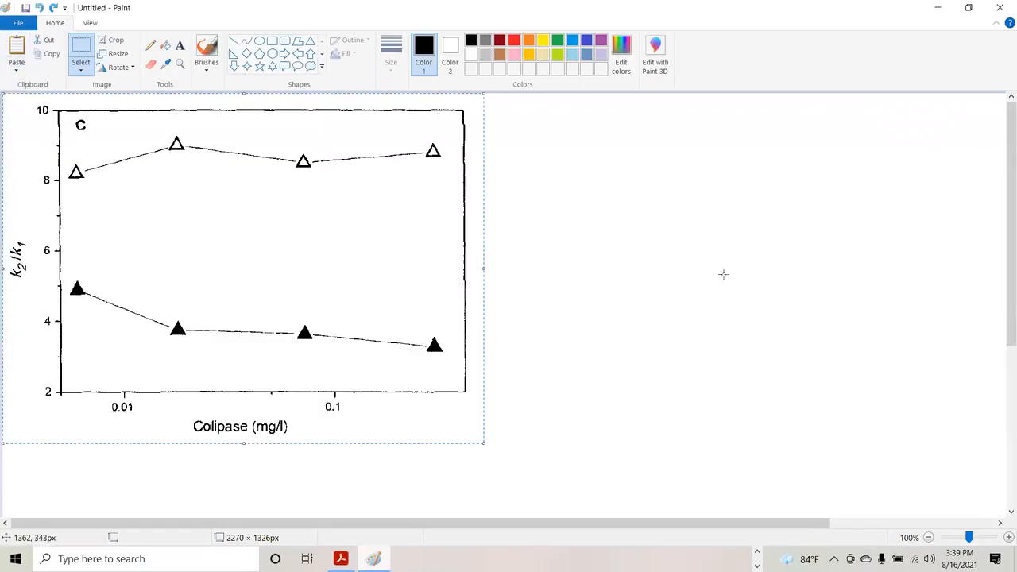
{"action": "left_click", "coordinate": [110, 41]}
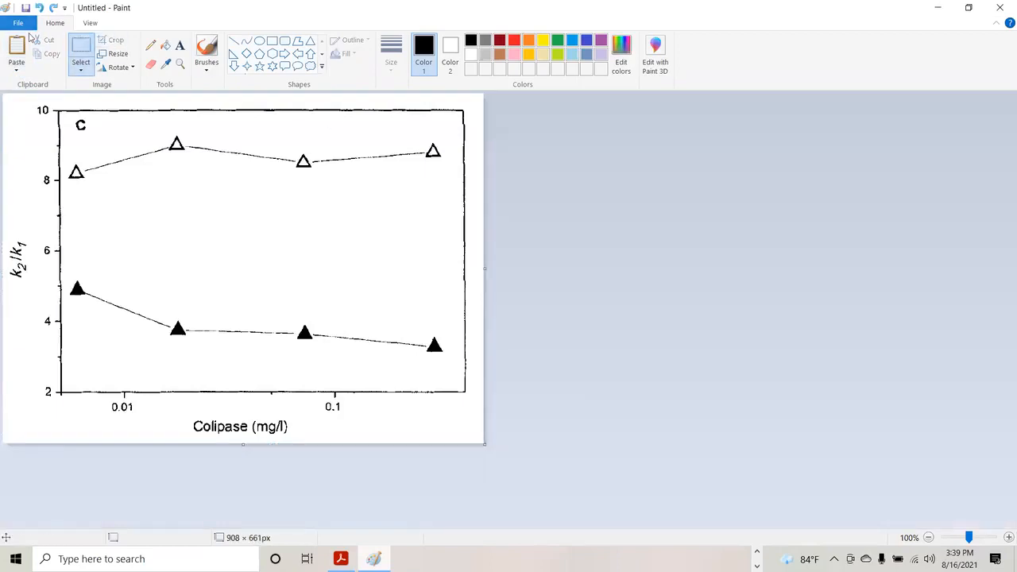
Step: Save the cropped graph as a PNG named researchData in the lecture2 folder
{"action": "left_click", "coordinate": [24, 8]}
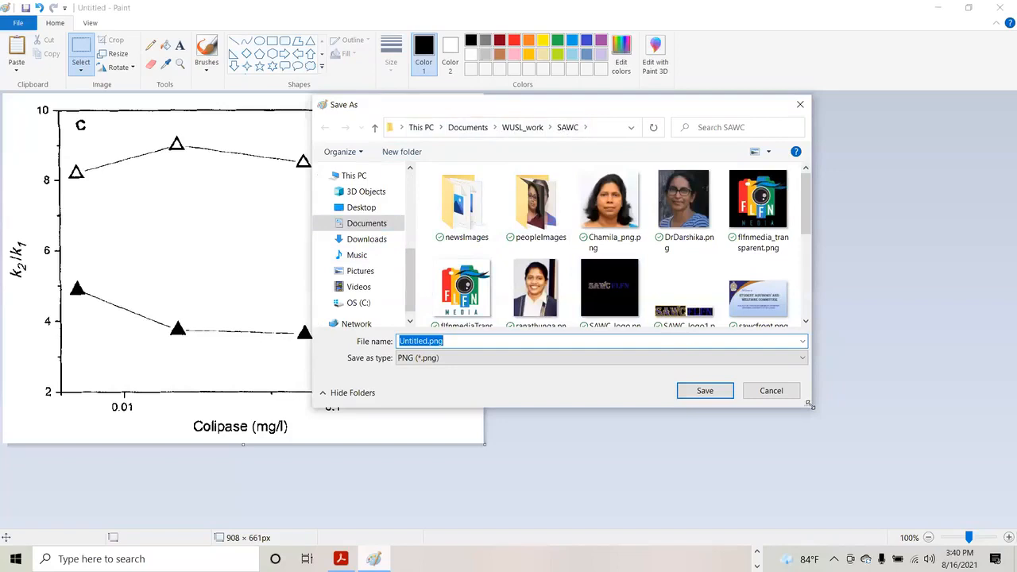
{"action": "left_click_drag", "start_coordinate": [809, 405], "coordinate": [989, 522]}
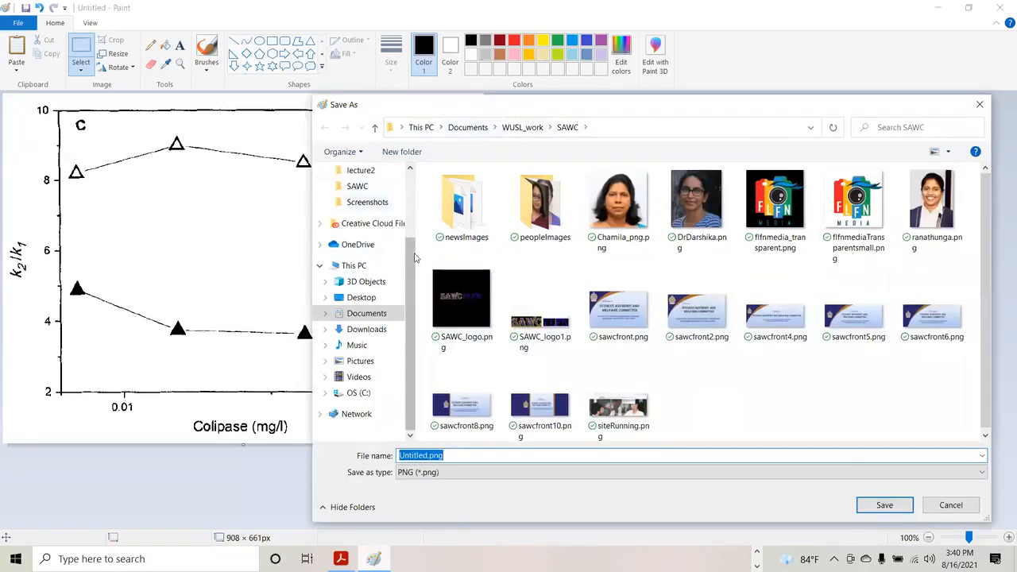
{"action": "left_click_drag", "start_coordinate": [410, 258], "coordinate": [410, 210]}
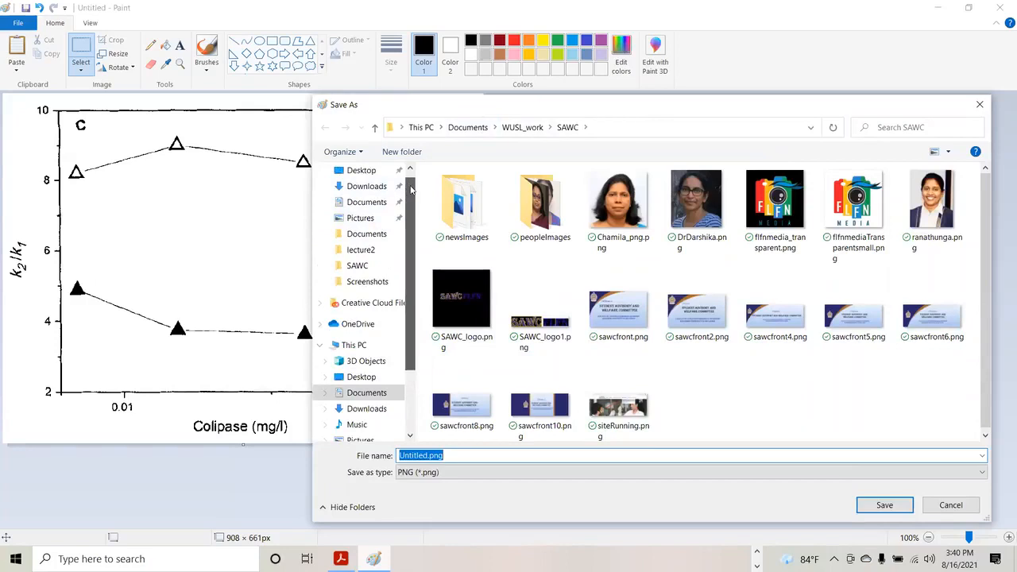
{"action": "left_click_drag", "start_coordinate": [410, 201], "coordinate": [410, 186]}
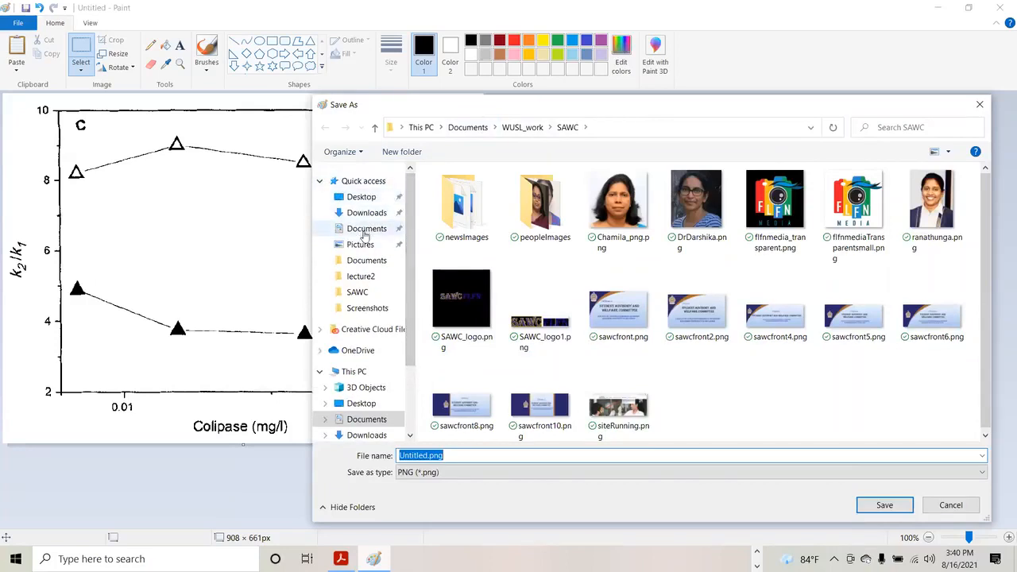
{"action": "left_click", "coordinate": [367, 277]}
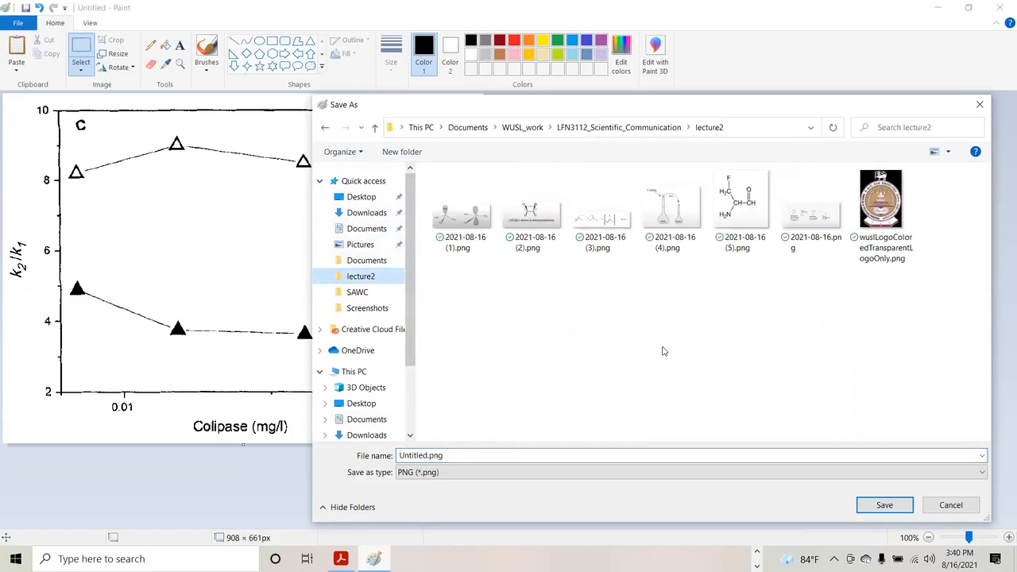
{"action": "double_click", "coordinate": [457, 455]}
{"action": "type", "text": "re"}
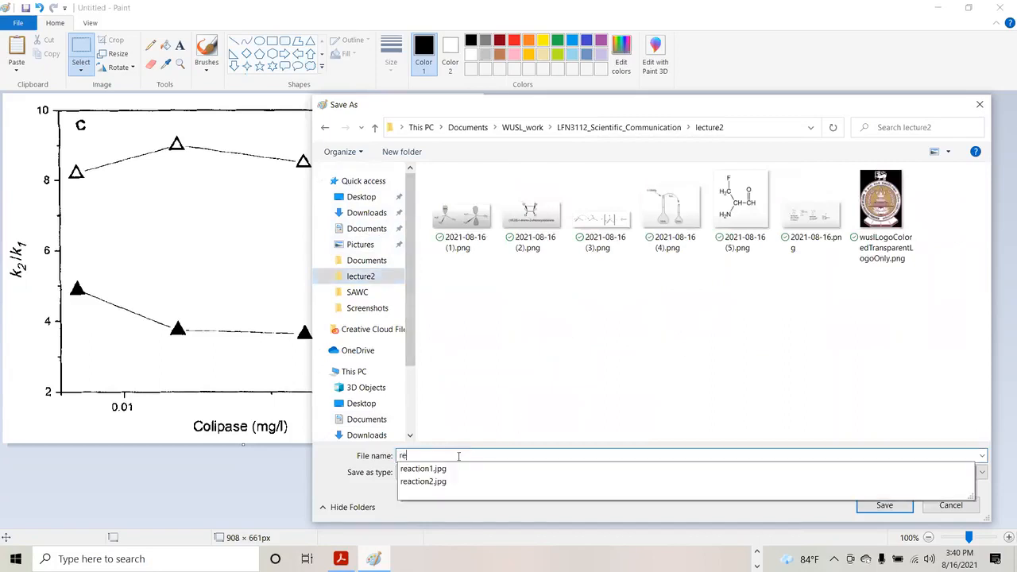
{"action": "type", "text": "searchData"}
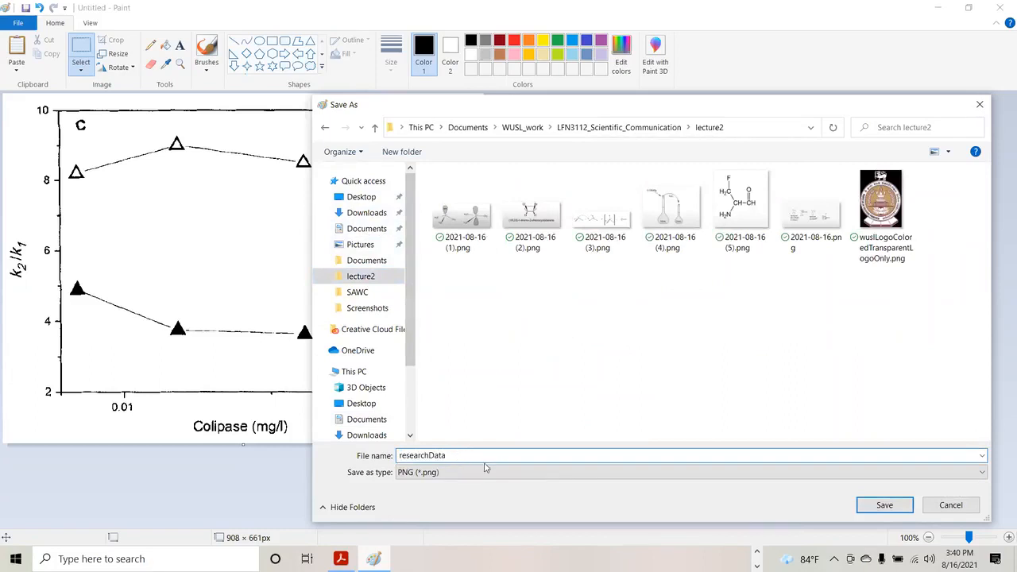
{"action": "left_click", "coordinate": [884, 505]}
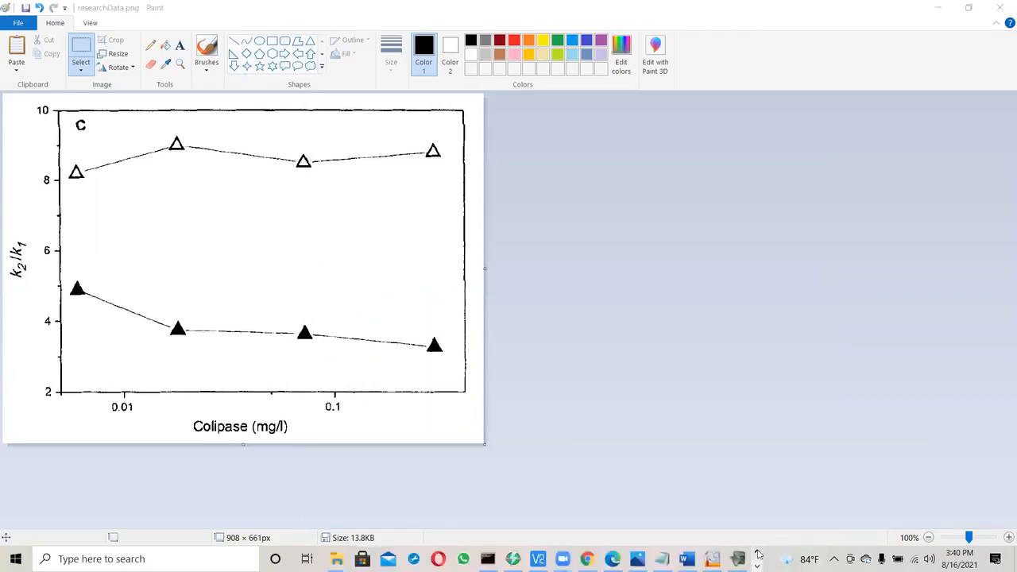
Step: Switch to WebPlotDigitizer in Chrome, launch the web application and load researchData.png from the lecture2 folder
{"action": "left_click", "coordinate": [586, 559]}
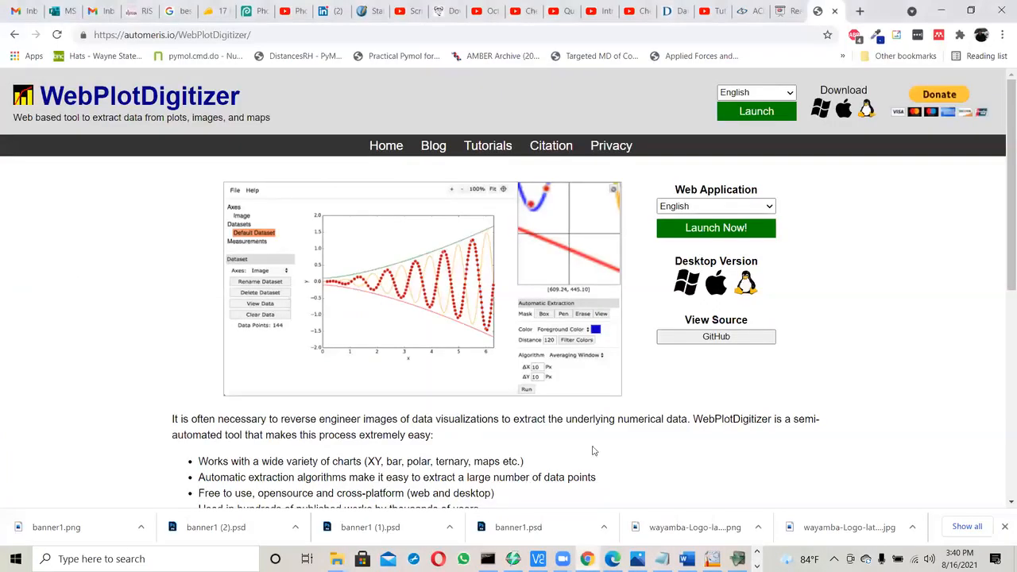
{"action": "left_click", "coordinate": [714, 232]}
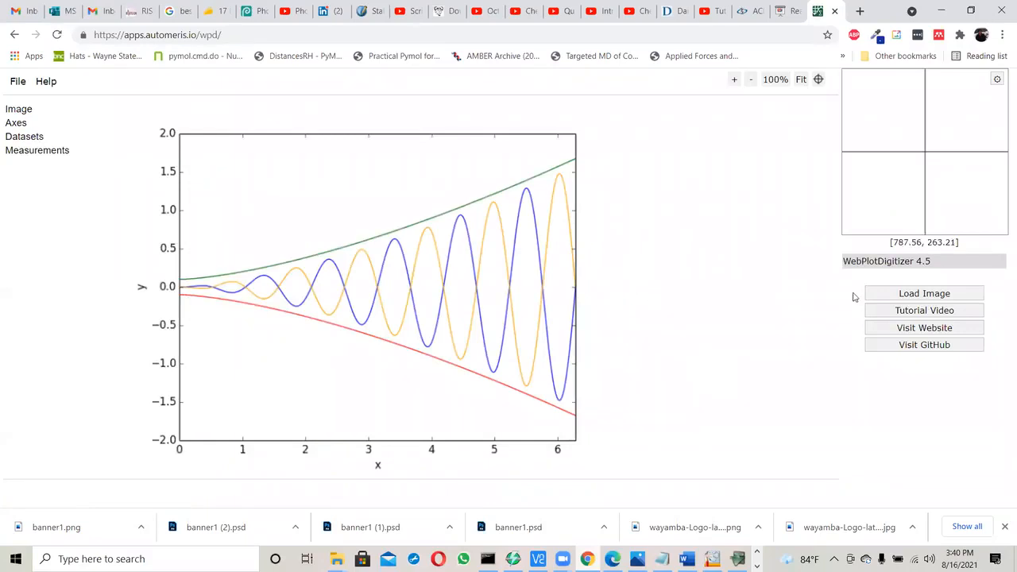
{"action": "left_click", "coordinate": [921, 295]}
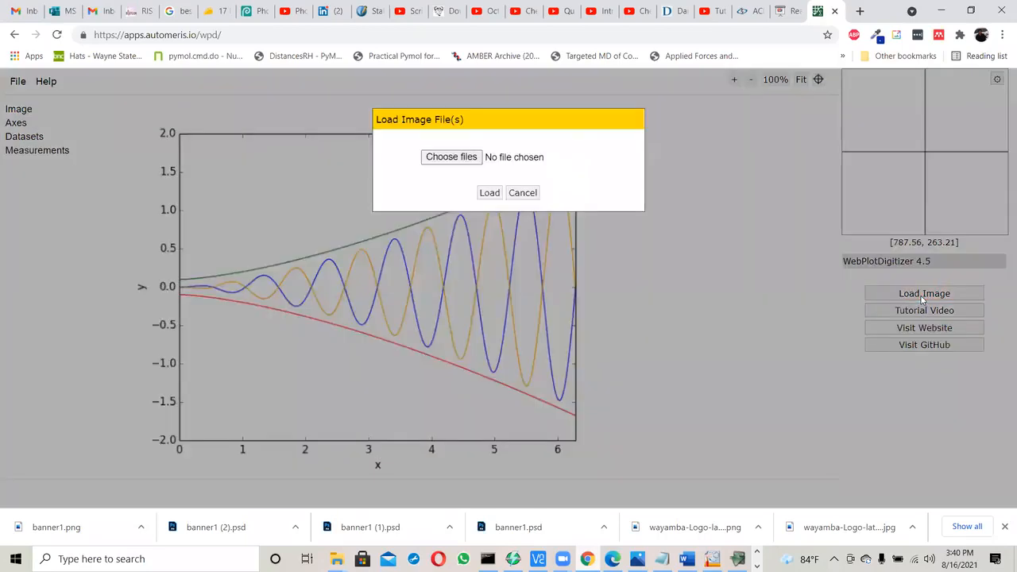
{"action": "left_click", "coordinate": [443, 159]}
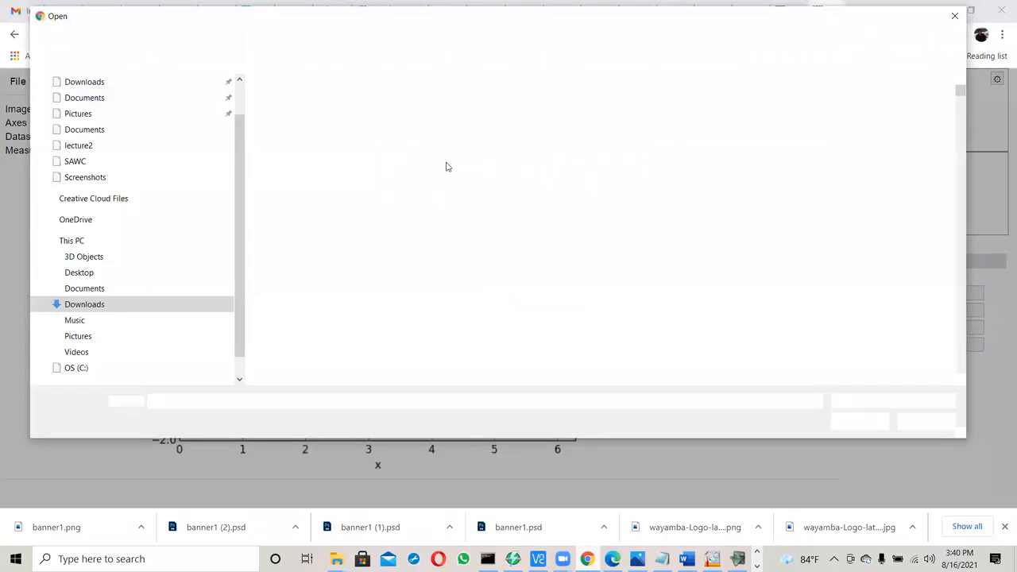
{"action": "left_click", "coordinate": [78, 145]}
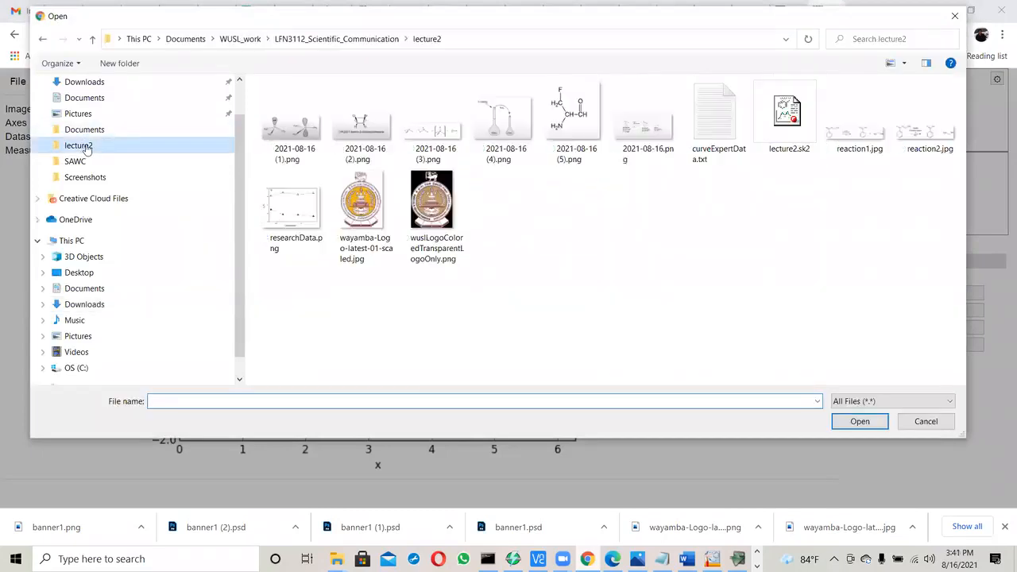
{"action": "double_click", "coordinate": [288, 206]}
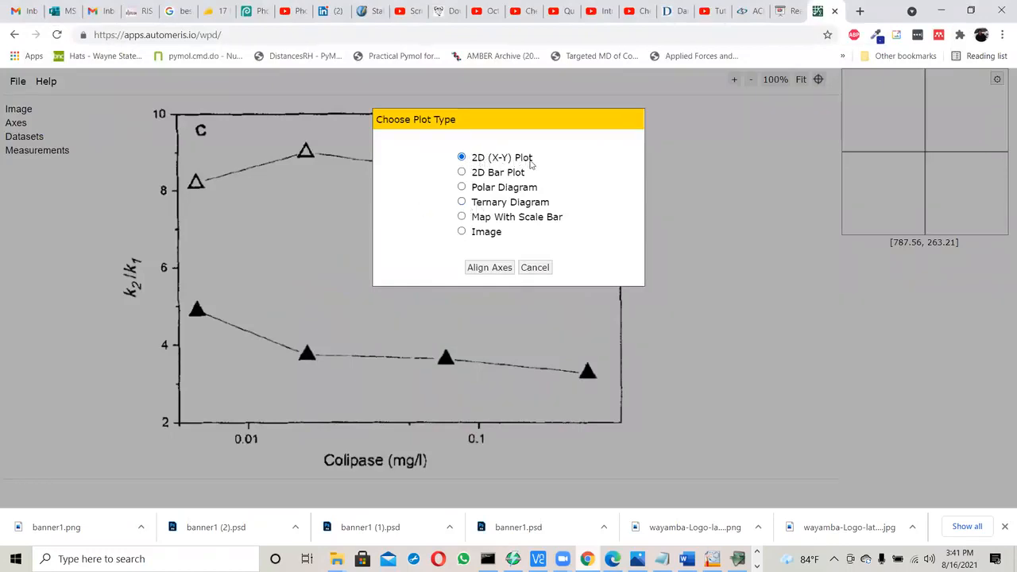
Step: Start axis alignment for the graph as a 2D (X-Y) Plot and move the Align X-Y Axes instructions off the graph
{"action": "left_click", "coordinate": [487, 273]}
{"action": "left_click", "coordinate": [490, 268]}
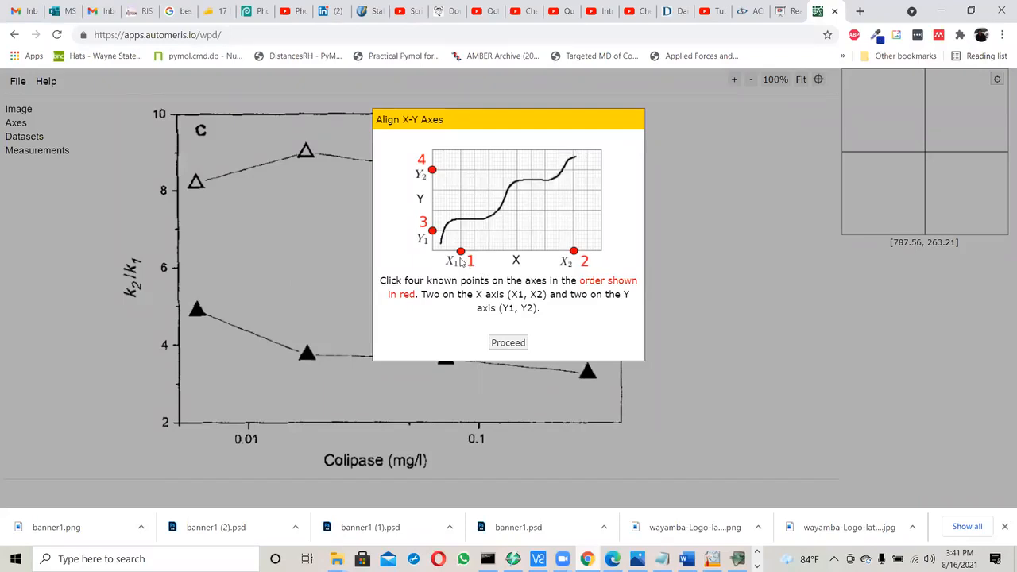
{"action": "left_click_drag", "start_coordinate": [466, 120], "coordinate": [697, 82]}
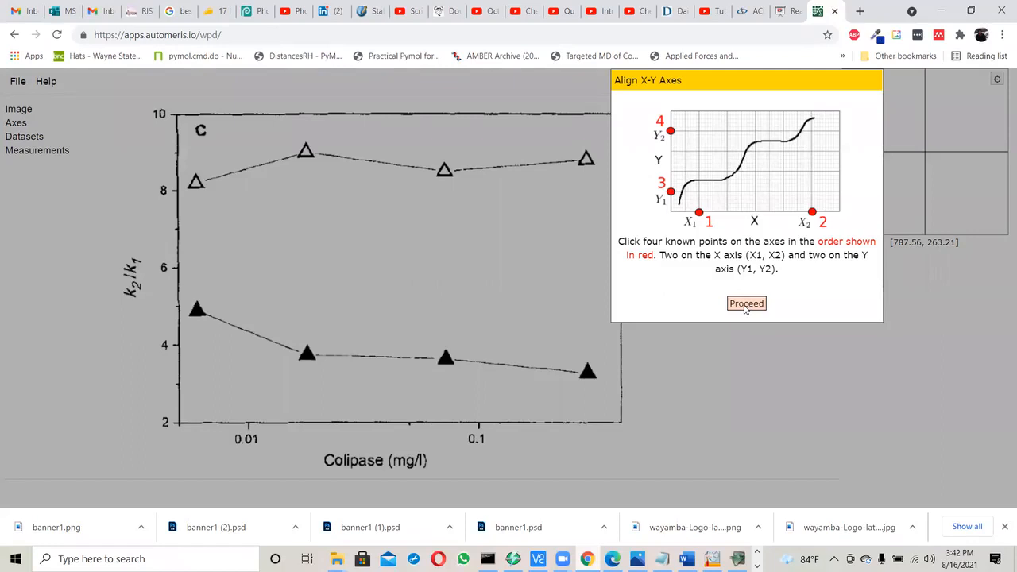
{"action": "left_click", "coordinate": [394, 553]}
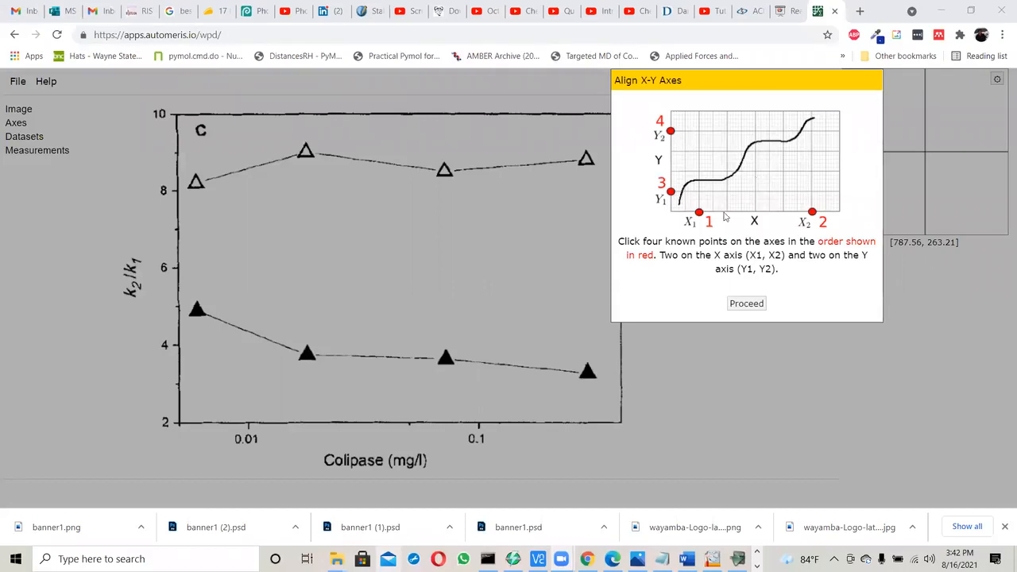
Step: Close the current WebPlotDigitizer tab, find the tool again through a web search in a new tab and launch its web application
{"action": "left_click", "coordinate": [836, 12]}
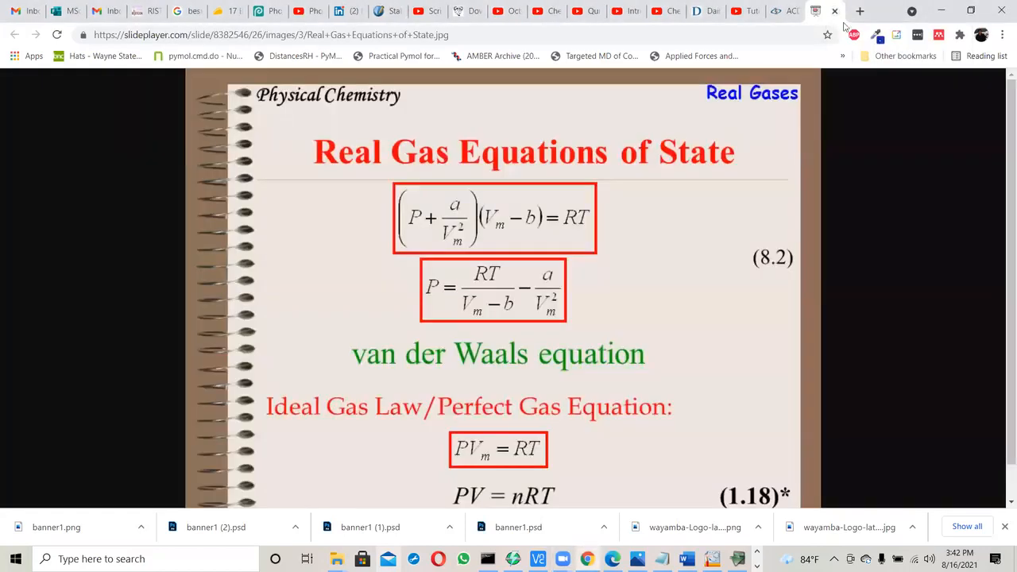
{"action": "left_click", "coordinate": [858, 12]}
{"action": "type", "text": "we"}
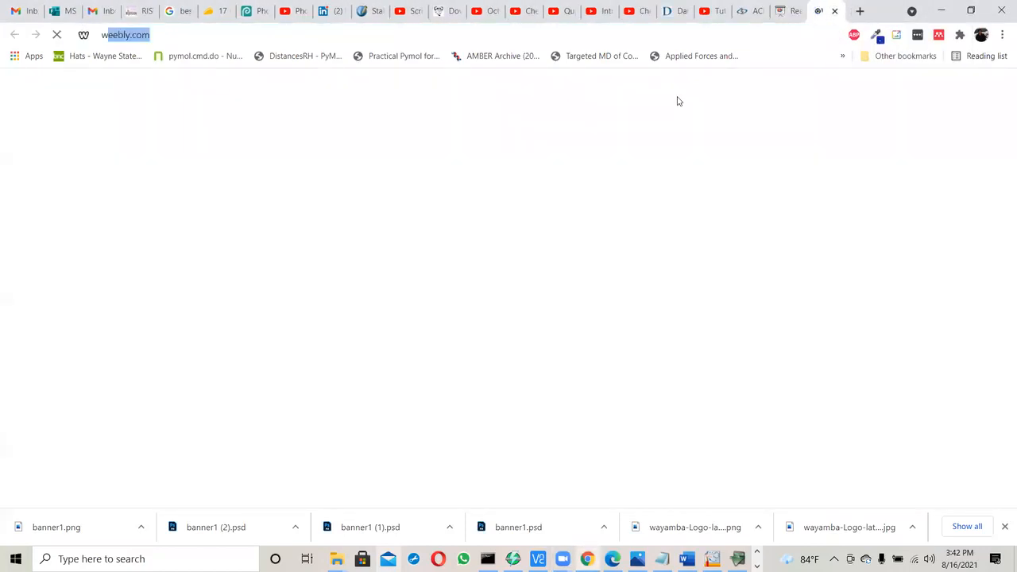
{"action": "type", "text": "plo"}
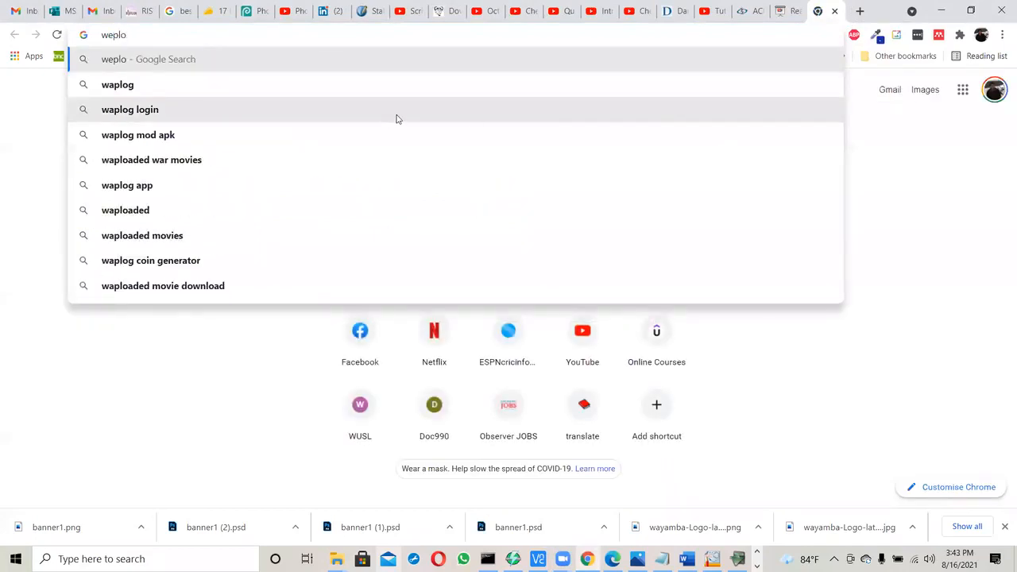
{"action": "type", "text": "t"}
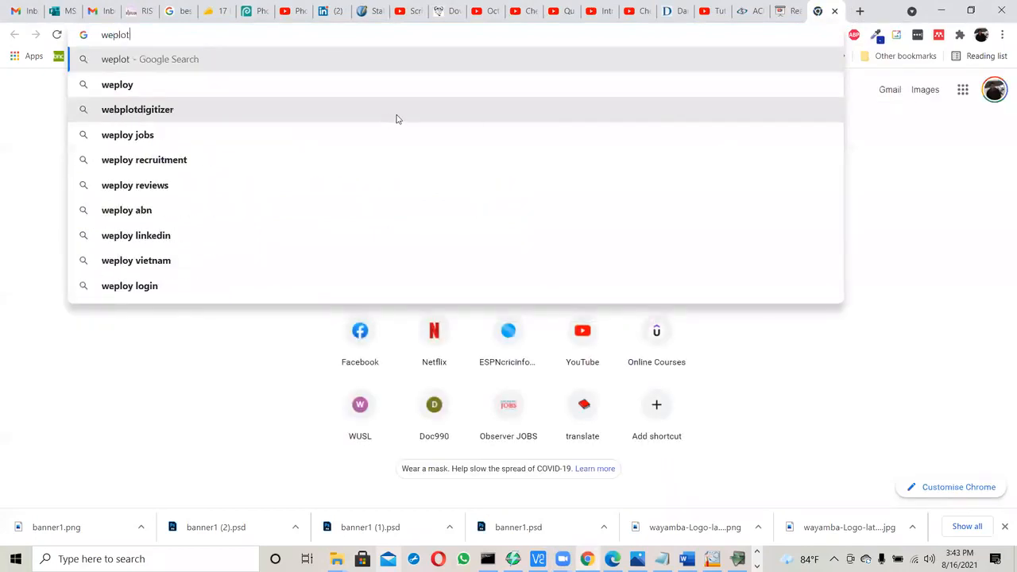
{"action": "left_click", "coordinate": [141, 110]}
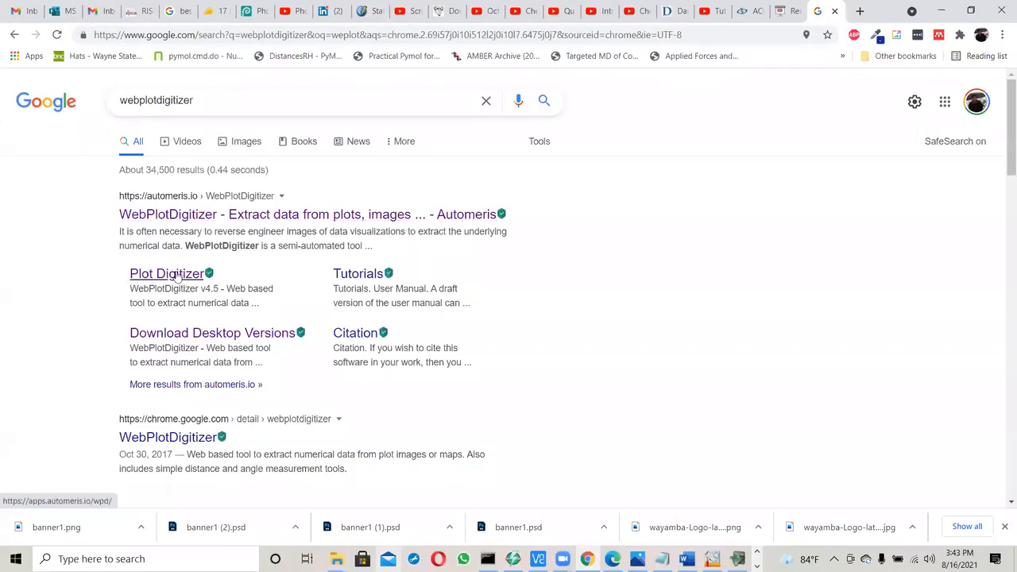
{"action": "left_click", "coordinate": [300, 215]}
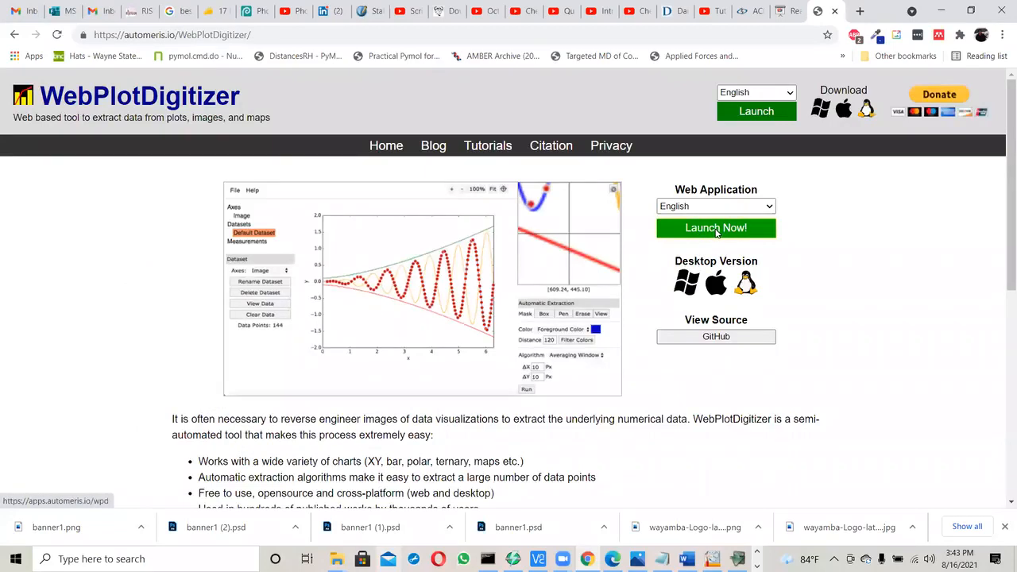
{"action": "left_click", "coordinate": [715, 229]}
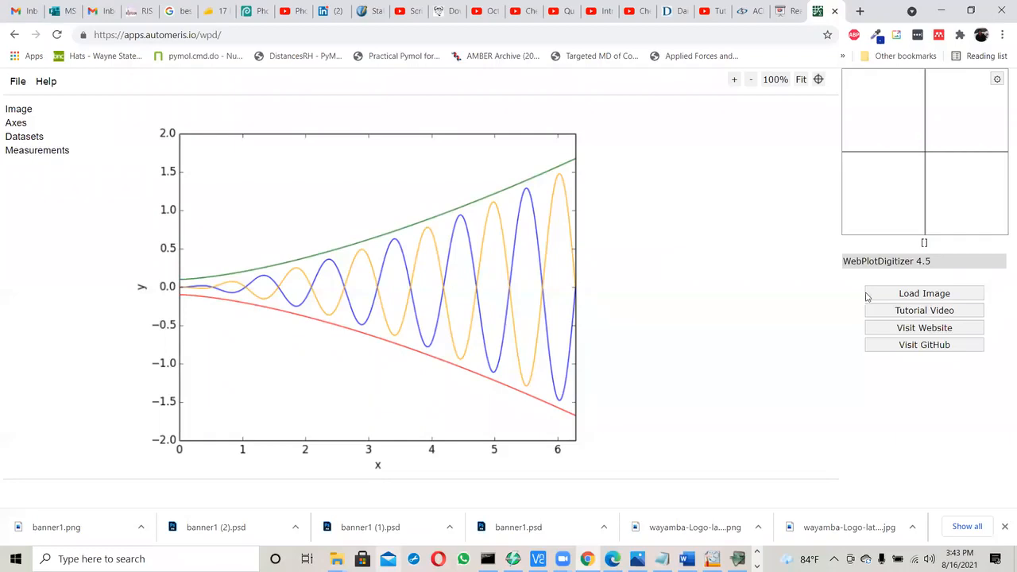
Step: Load researchData.png from the lecture2 folder as the image to digitize
{"action": "left_click", "coordinate": [923, 296]}
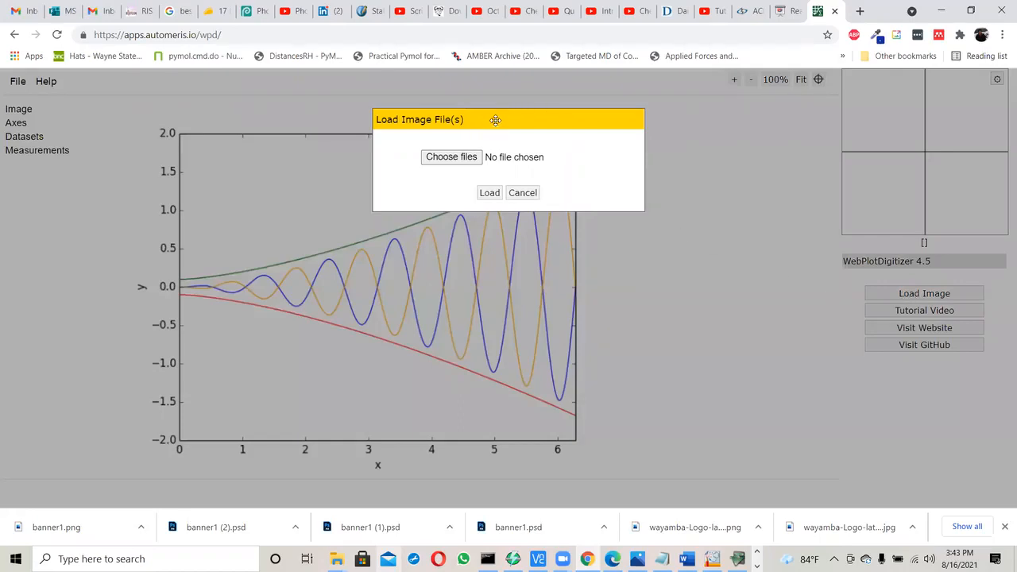
{"action": "left_click", "coordinate": [451, 158]}
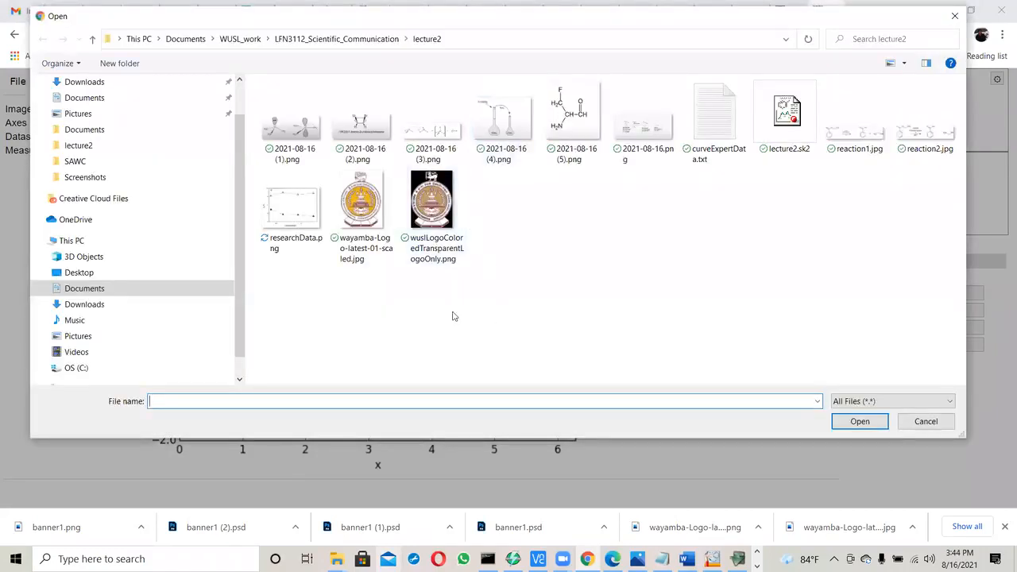
{"action": "left_click", "coordinate": [292, 208]}
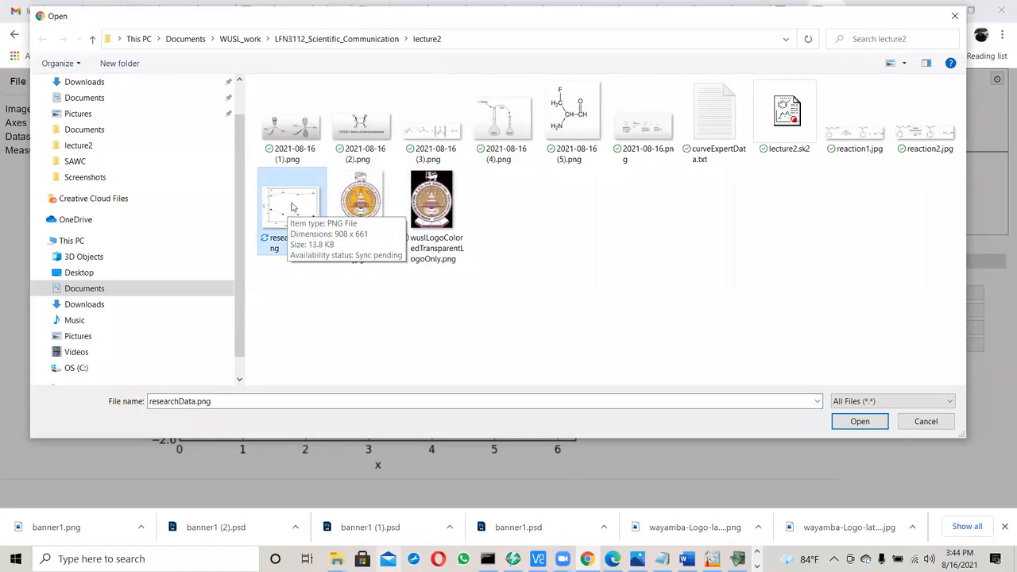
{"action": "double_click", "coordinate": [292, 205]}
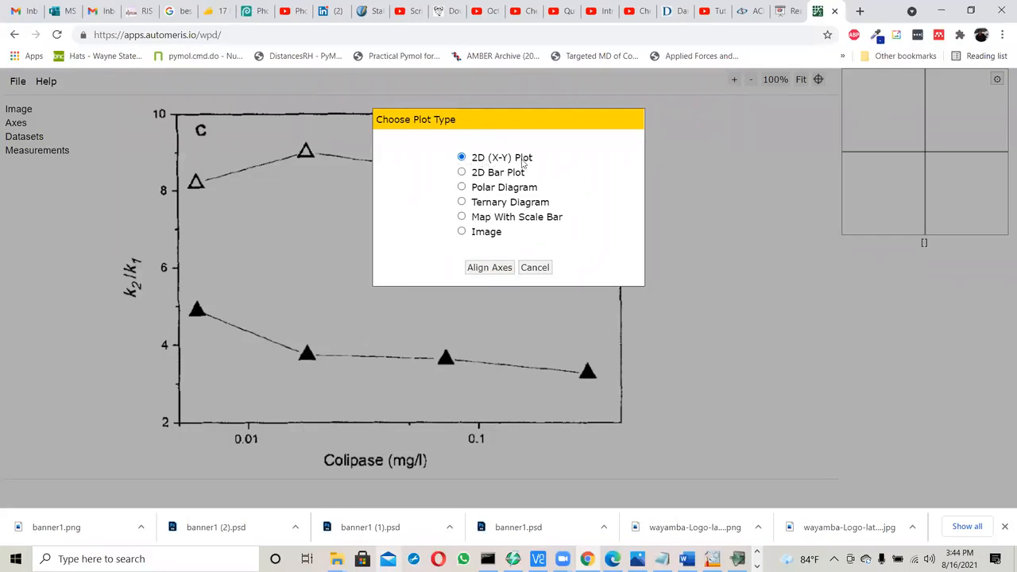
Step: Start 2D (X-Y) Plot axis alignment with the instructions moved aside from the graph, and dismiss the CCleaner alert
{"action": "left_click", "coordinate": [488, 268]}
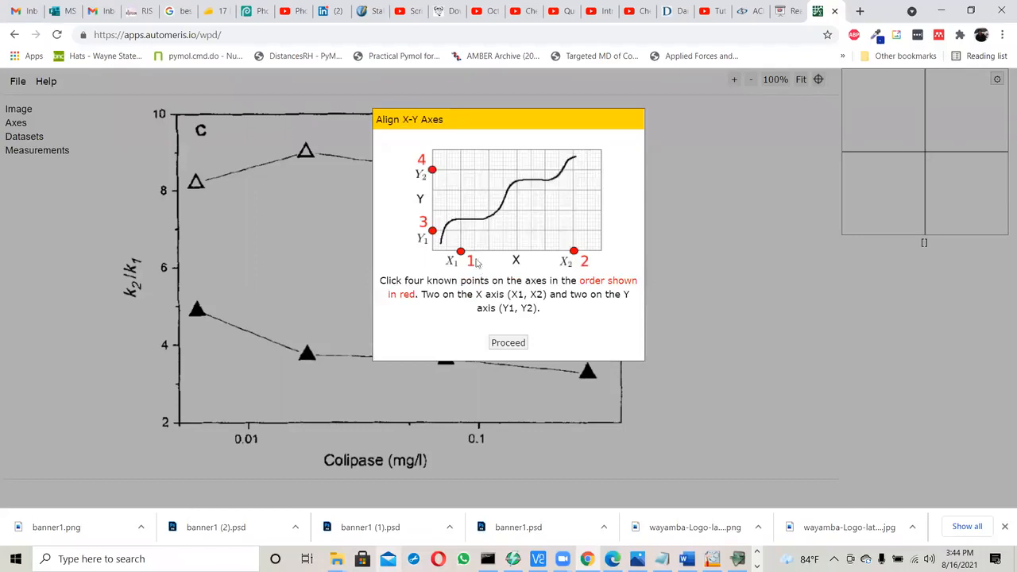
{"action": "left_click_drag", "start_coordinate": [487, 119], "coordinate": [669, 98]}
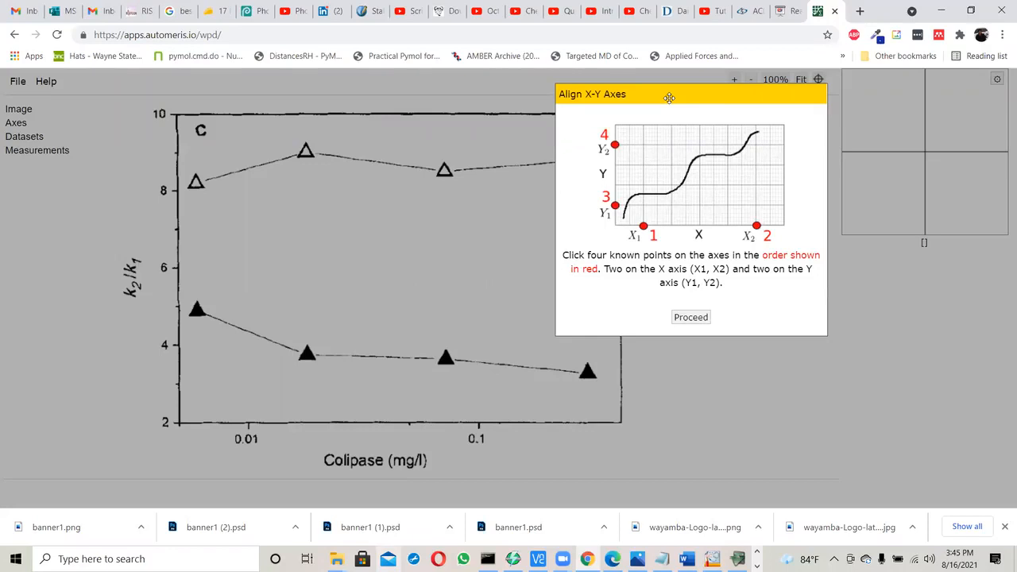
{"action": "left_click_drag", "start_coordinate": [669, 97], "coordinate": [694, 84]}
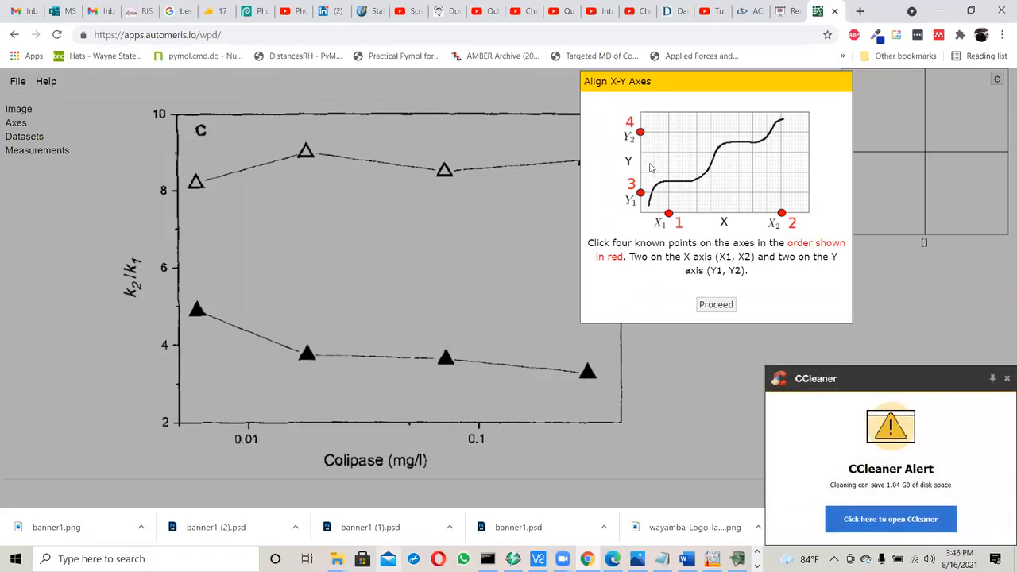
{"action": "left_click", "coordinate": [1004, 380]}
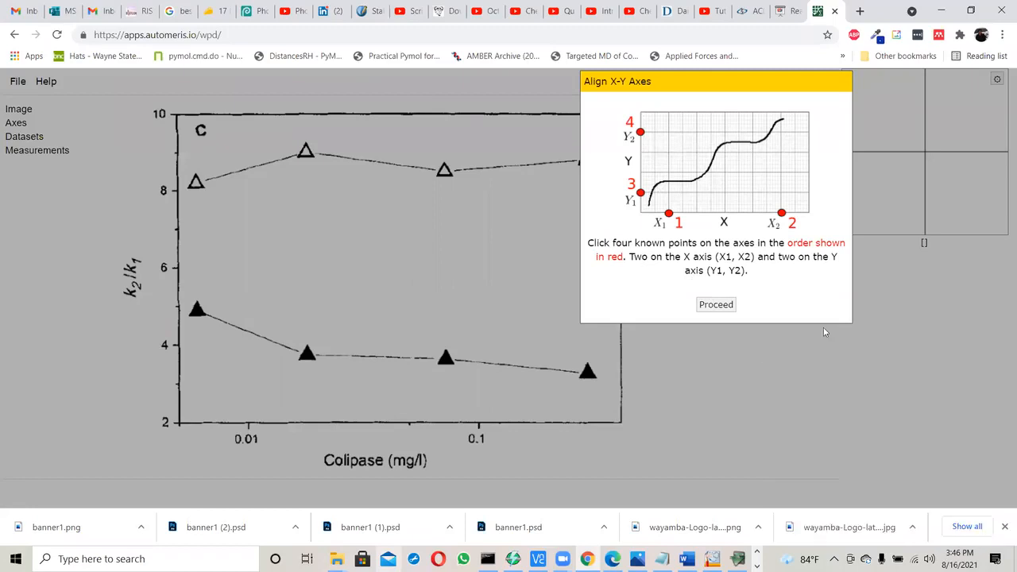
Step: Mark the calibration points X1 at 0.01 and X2 at 0.1 on the Colipase axis, and Y1 at 4 and Y2 at 10 on the k2/k1 axis
{"action": "left_click", "coordinate": [714, 306]}
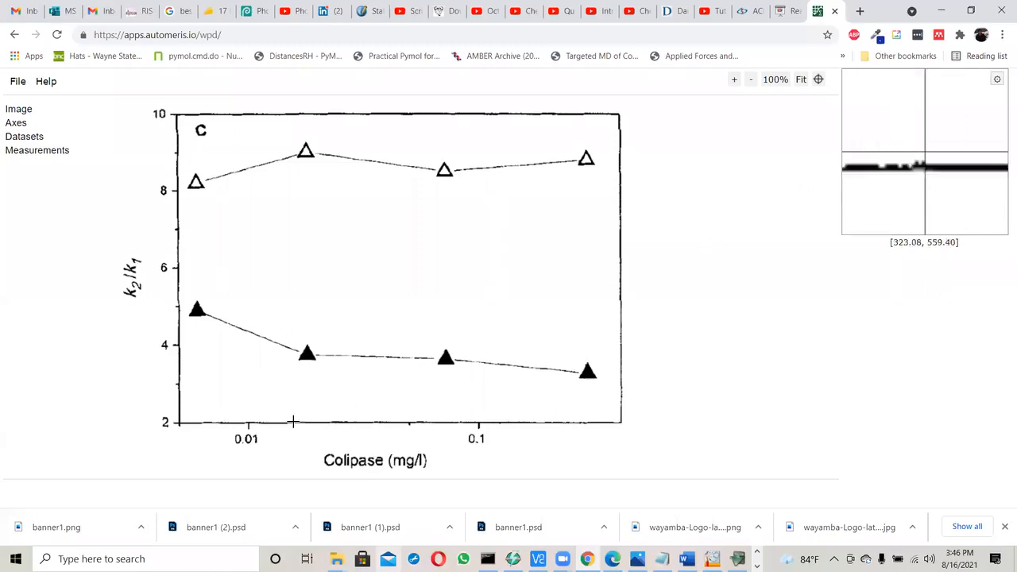
{"action": "left_click", "coordinate": [248, 421]}
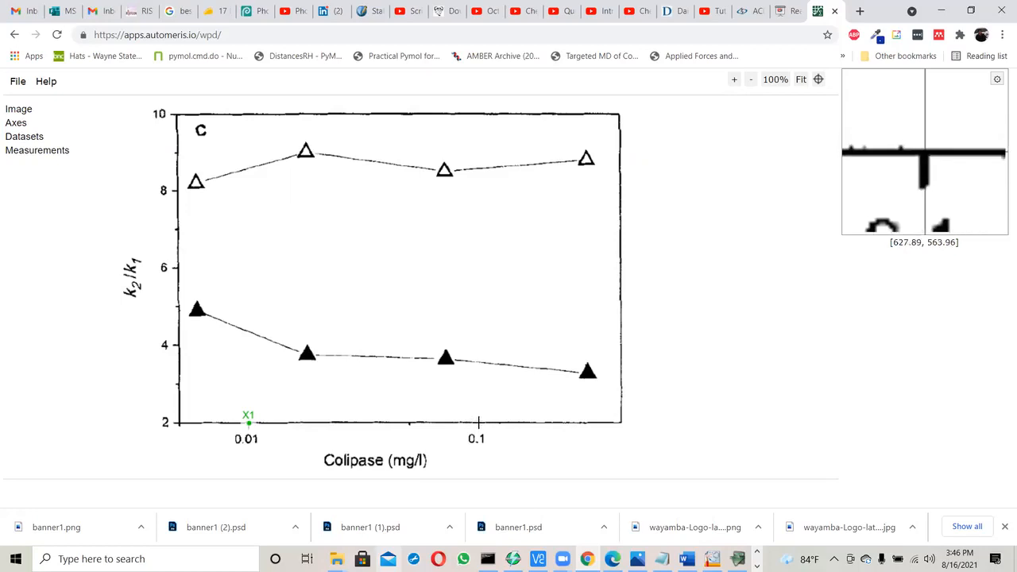
{"action": "left_click", "coordinate": [478, 422]}
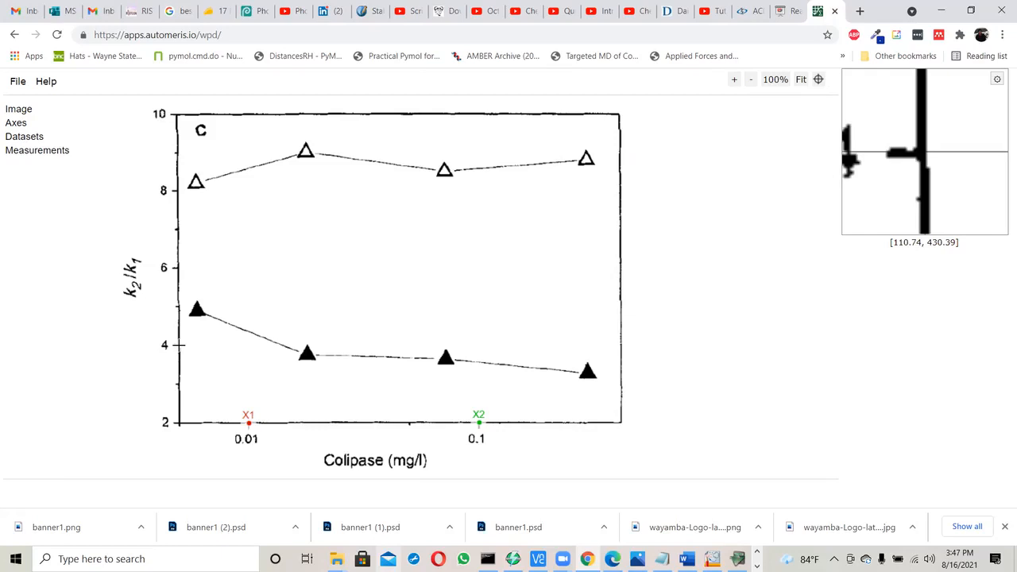
{"action": "left_click", "coordinate": [180, 344]}
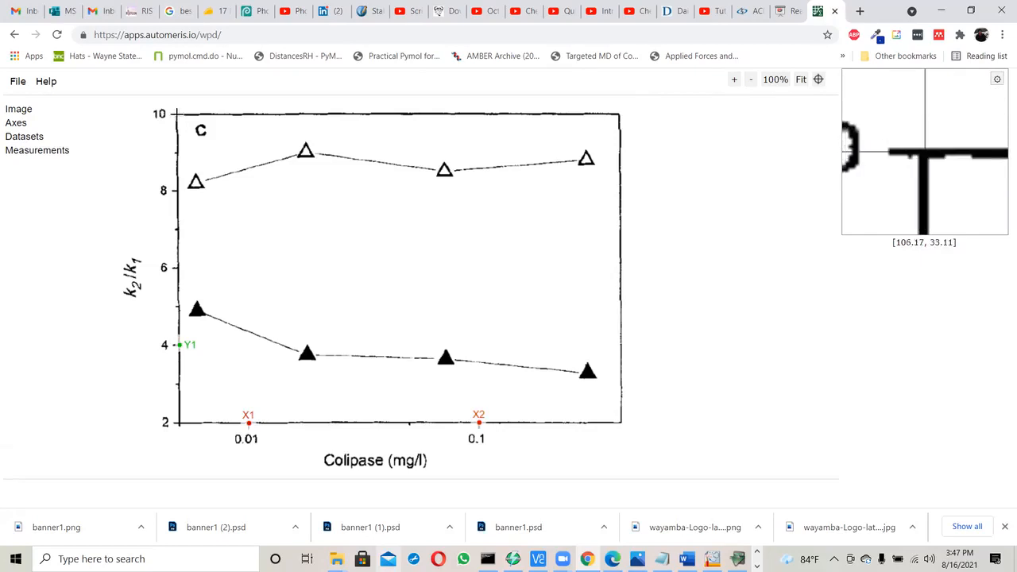
{"action": "left_click", "coordinate": [177, 114]}
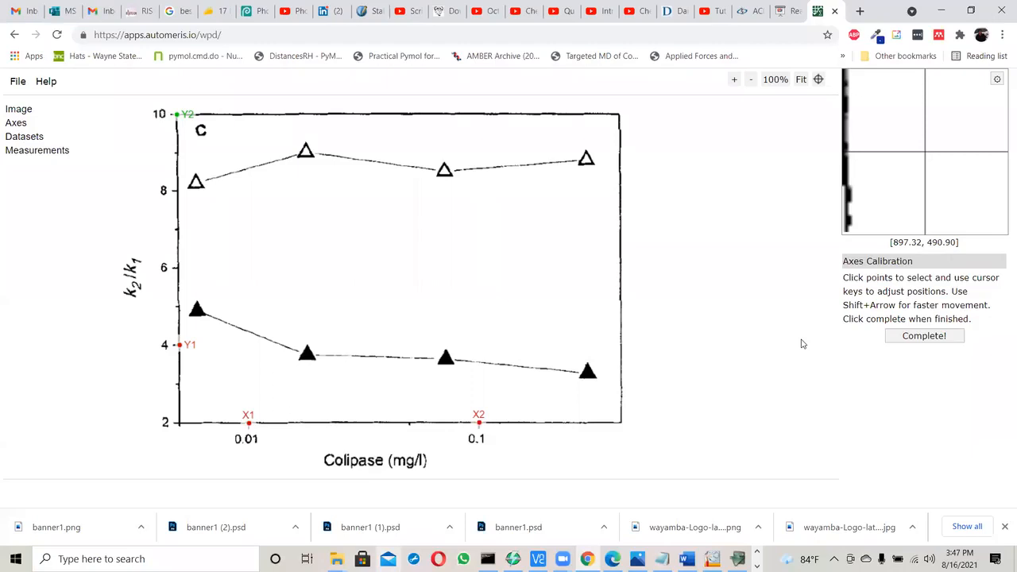
{"action": "left_click", "coordinate": [924, 336]}
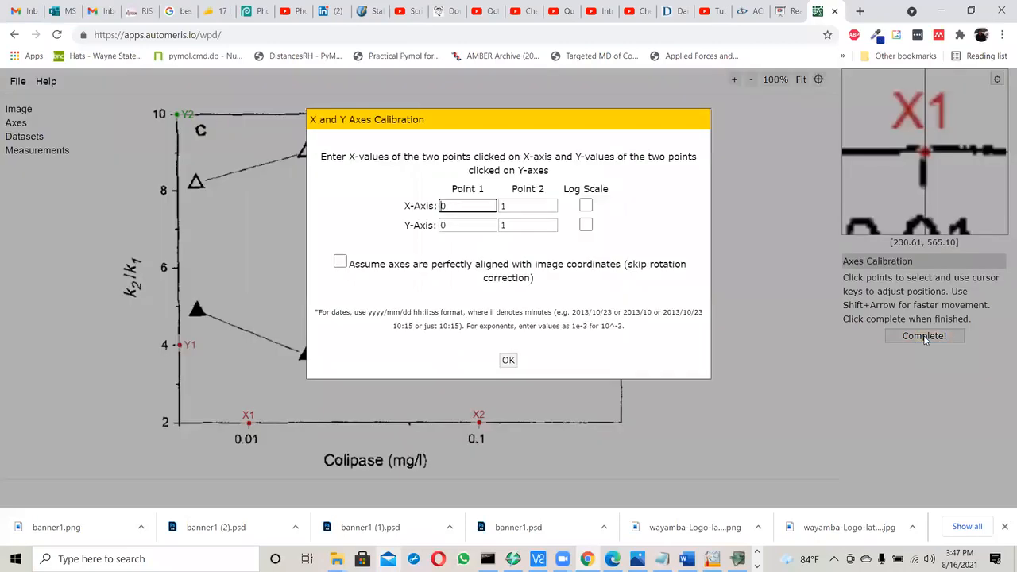
Step: Calibrate the axes with X-Axis values 0.01 and 0.1 and Y-Axis values 4 and 10
{"action": "double_click", "coordinate": [443, 205]}
{"action": "type", "text": "01"}
{"action": "key", "text": "Tab"}
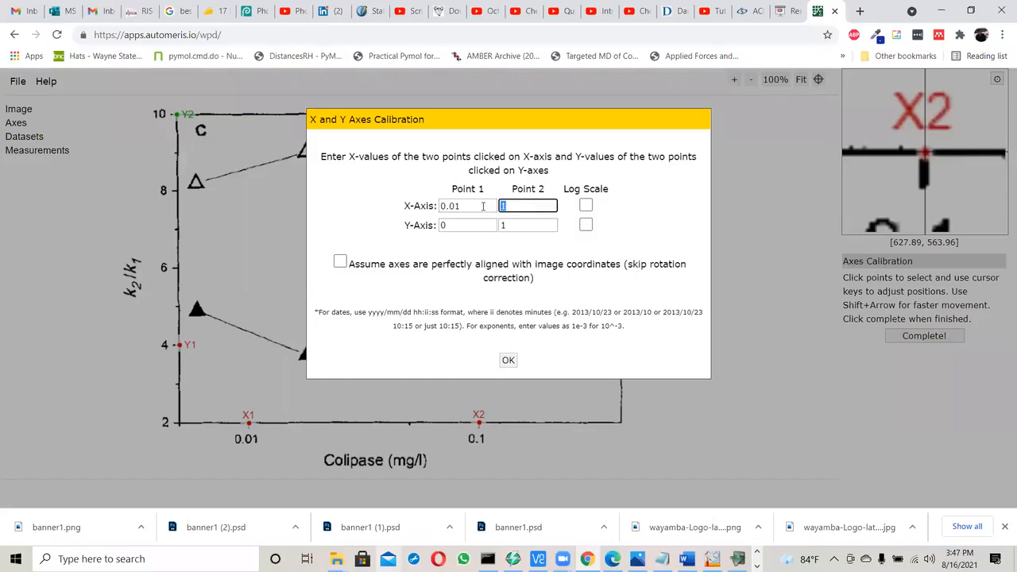
{"action": "type", "text": "0."}
{"action": "left_click", "coordinate": [455, 226]}
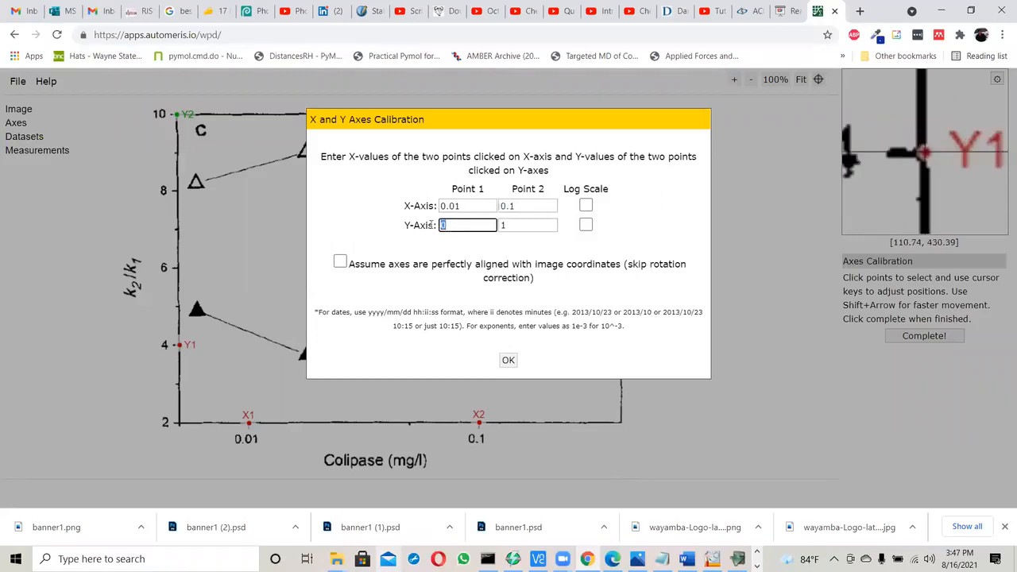
{"action": "type", "text": "4"}
{"action": "left_click", "coordinate": [519, 225]}
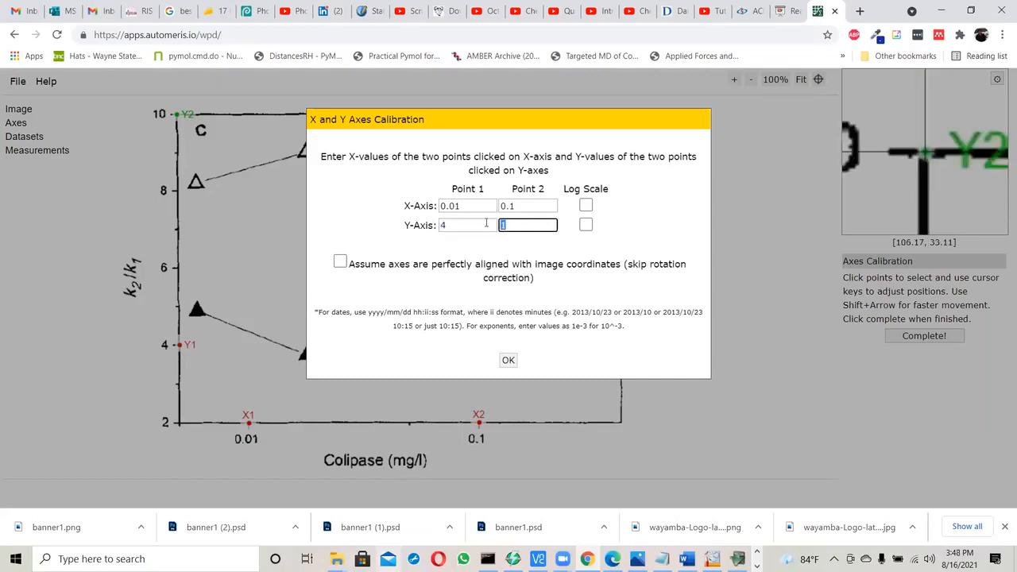
{"action": "type", "text": "10"}
{"action": "left_click", "coordinate": [551, 247]}
{"action": "left_click", "coordinate": [509, 361]}
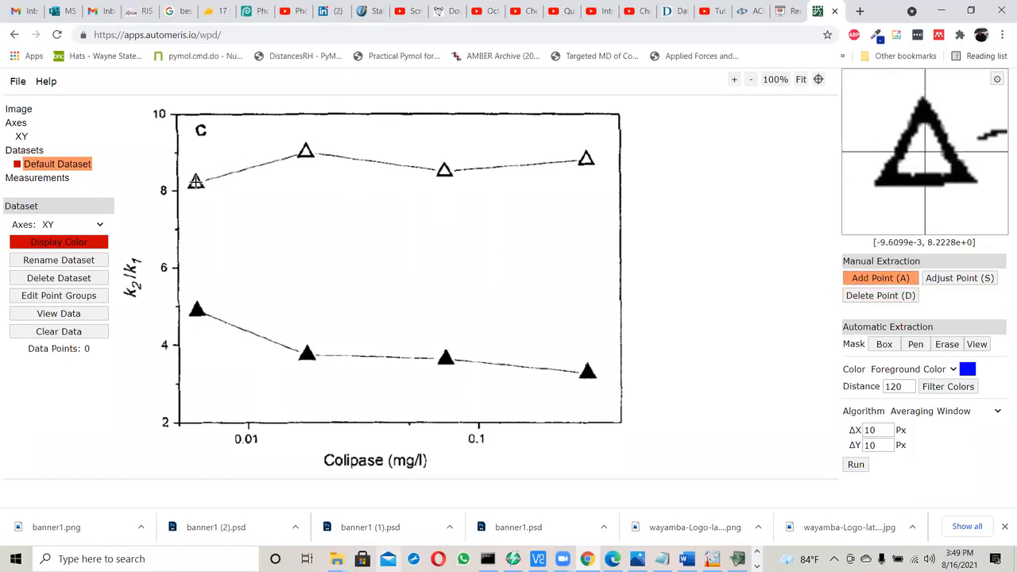
Step: Add a data point at the centre of each of the four open triangles on the upper curve
{"action": "left_click", "coordinate": [195, 181]}
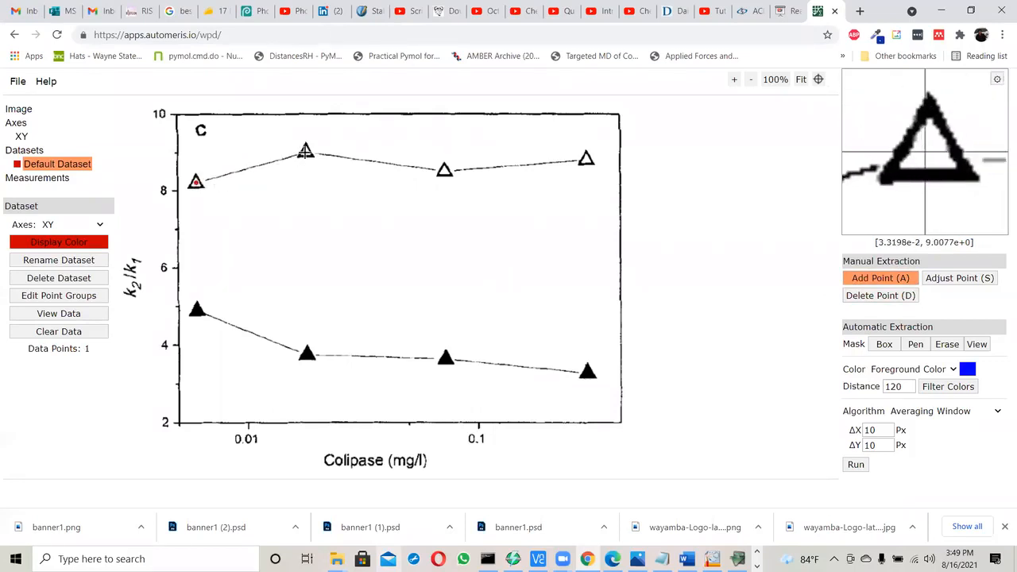
{"action": "left_click", "coordinate": [305, 151]}
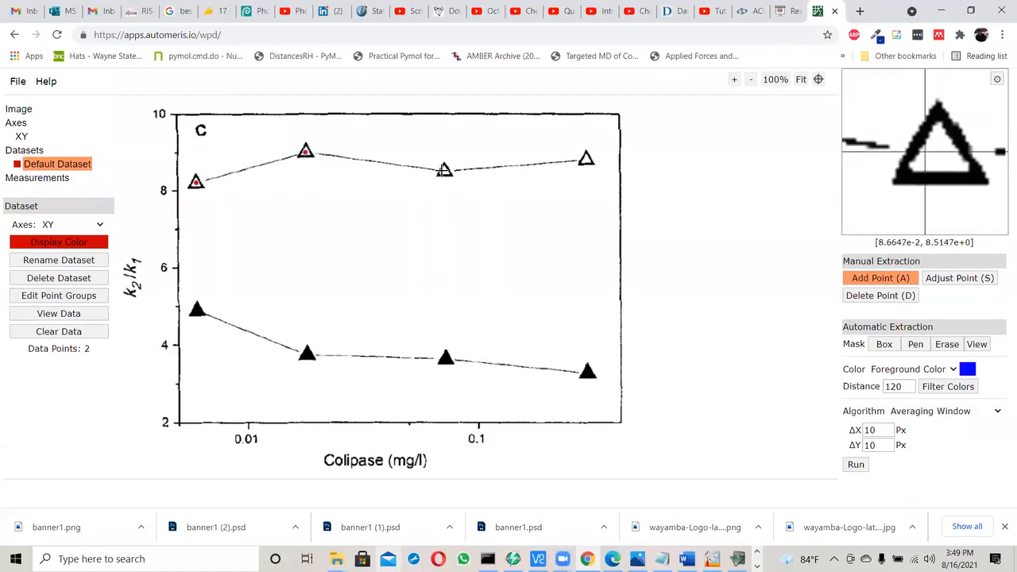
{"action": "left_click", "coordinate": [444, 169]}
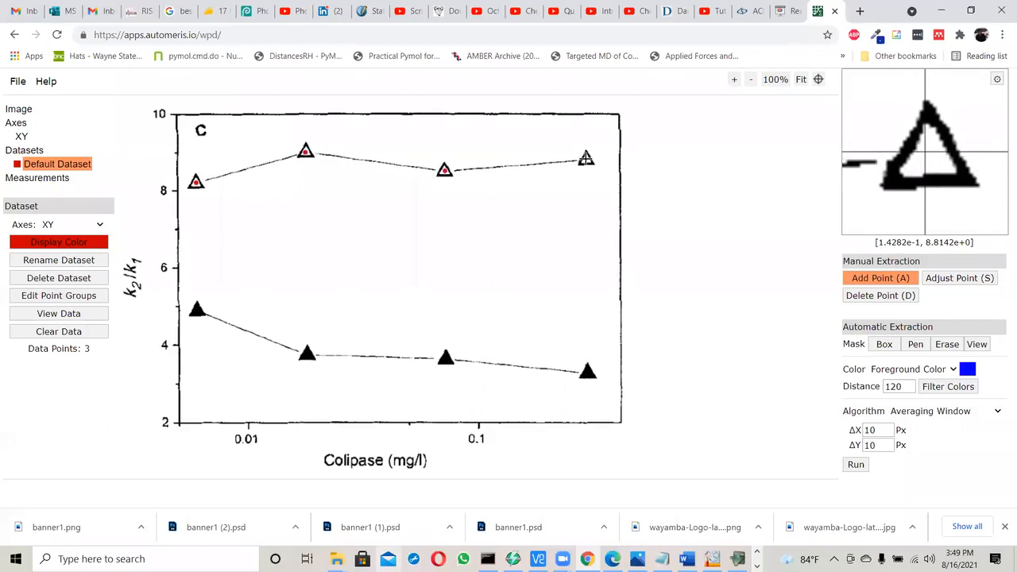
{"action": "left_click", "coordinate": [586, 159]}
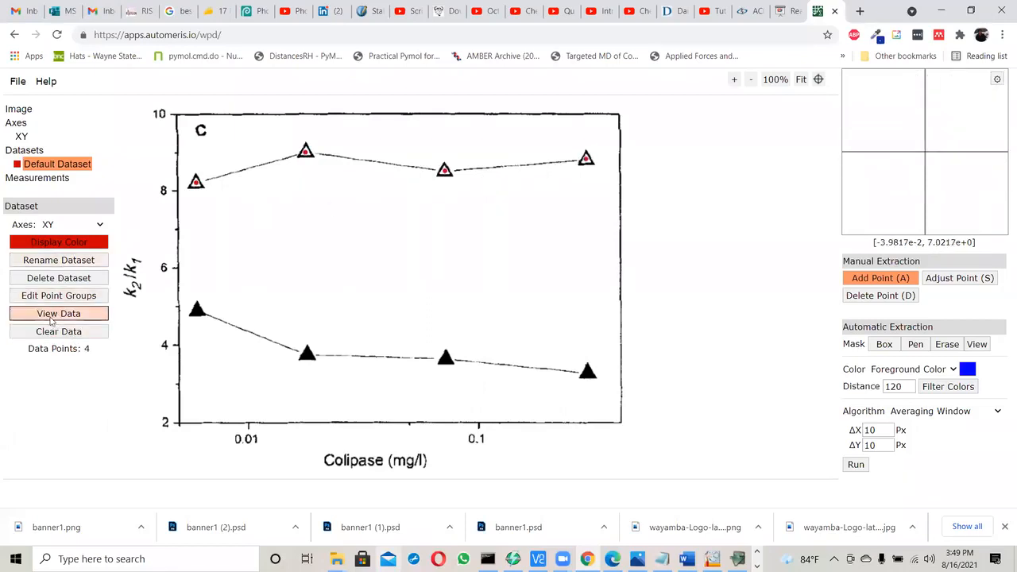
Step: View the acquired data for the Default Dataset and download it as a CSV file
{"action": "left_click", "coordinate": [51, 315]}
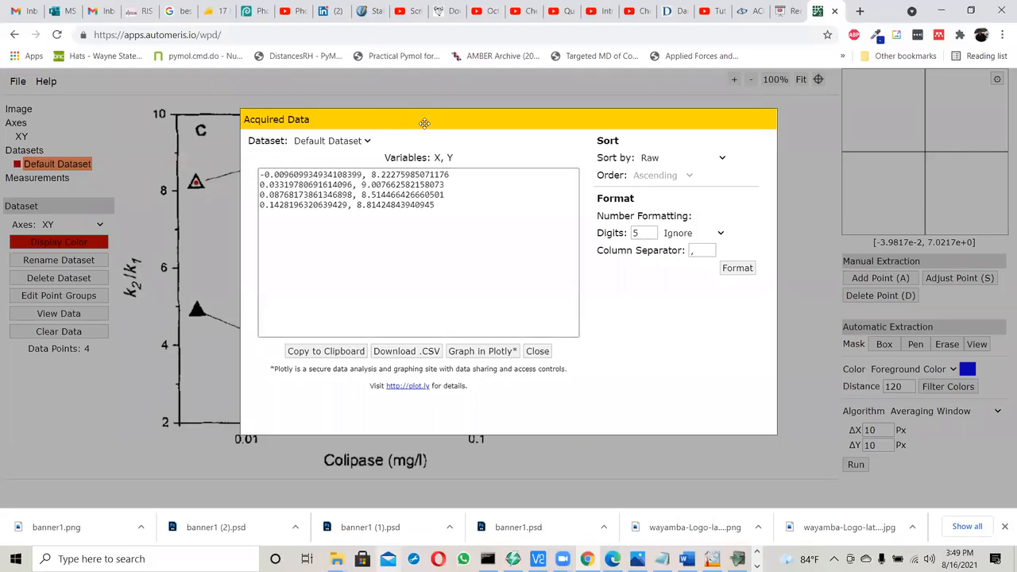
{"action": "left_click_drag", "start_coordinate": [424, 123], "coordinate": [661, 117]}
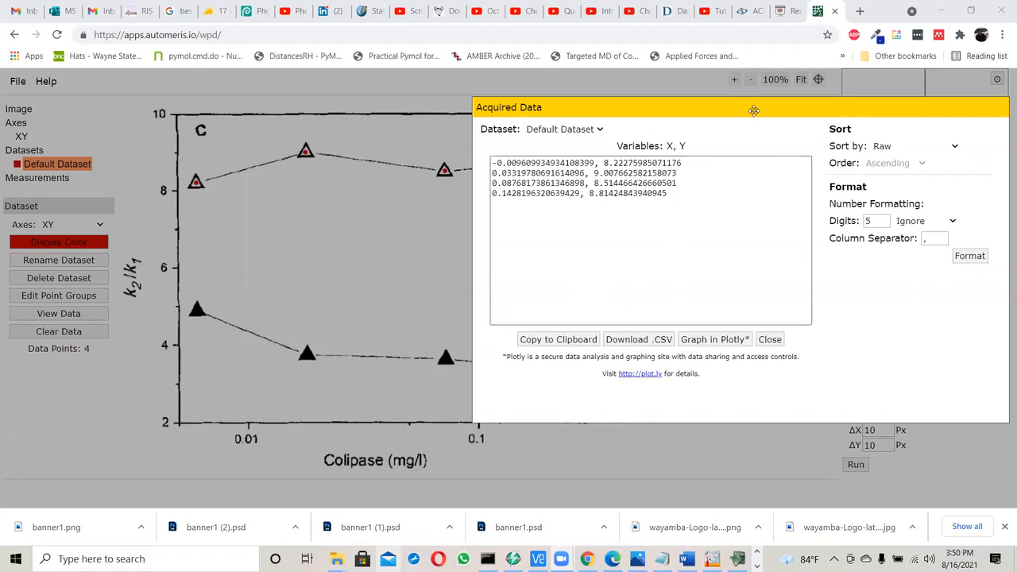
{"action": "left_click_drag", "start_coordinate": [724, 111], "coordinate": [516, 96]}
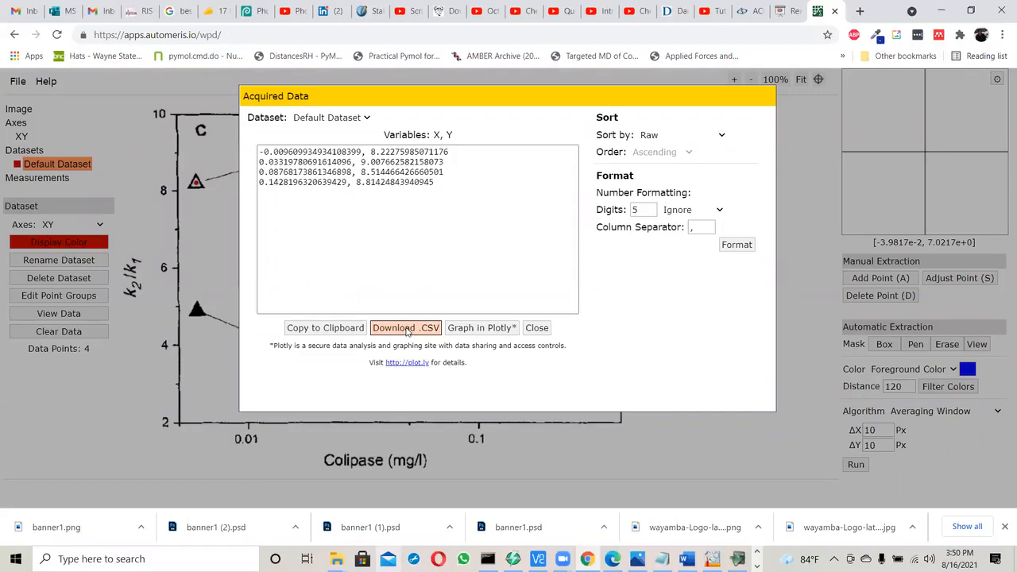
{"action": "left_click", "coordinate": [407, 331]}
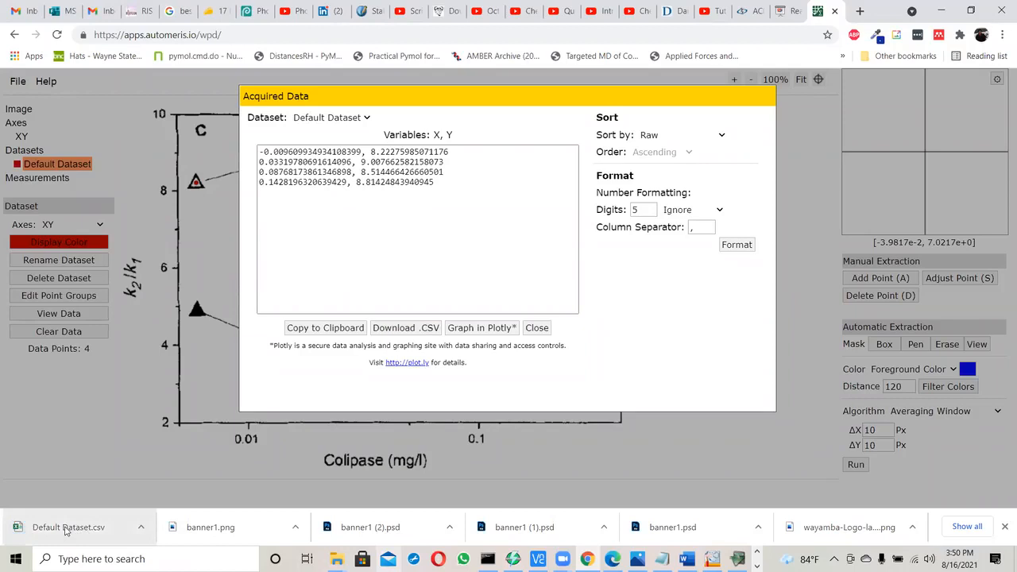
Step: Open the downloaded Default Dataset.csv in Excel and plot A1:B4 as a Scatter with Straight Lines chart
{"action": "left_click", "coordinate": [66, 528]}
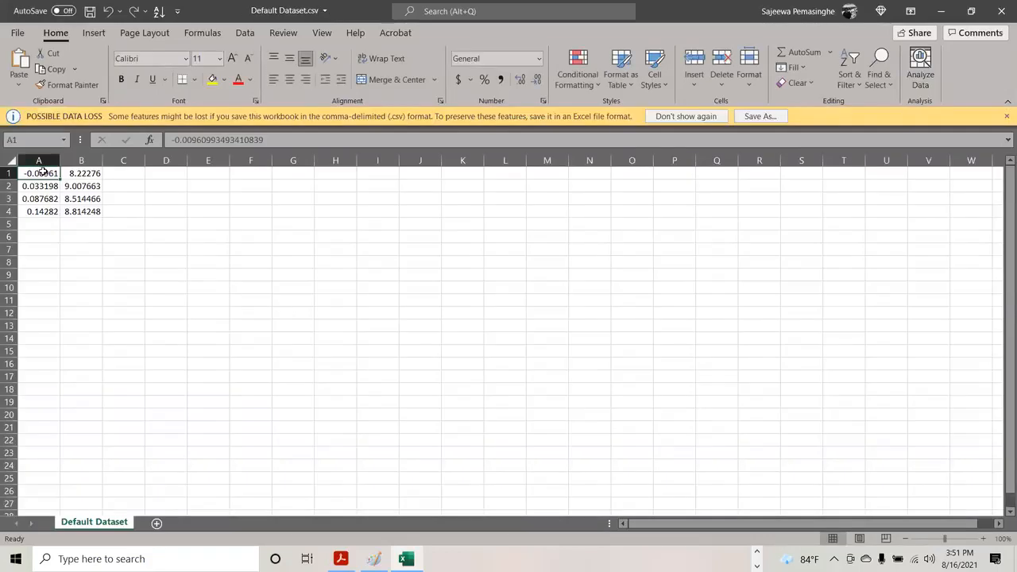
{"action": "left_click_drag", "start_coordinate": [38, 170], "coordinate": [80, 210]}
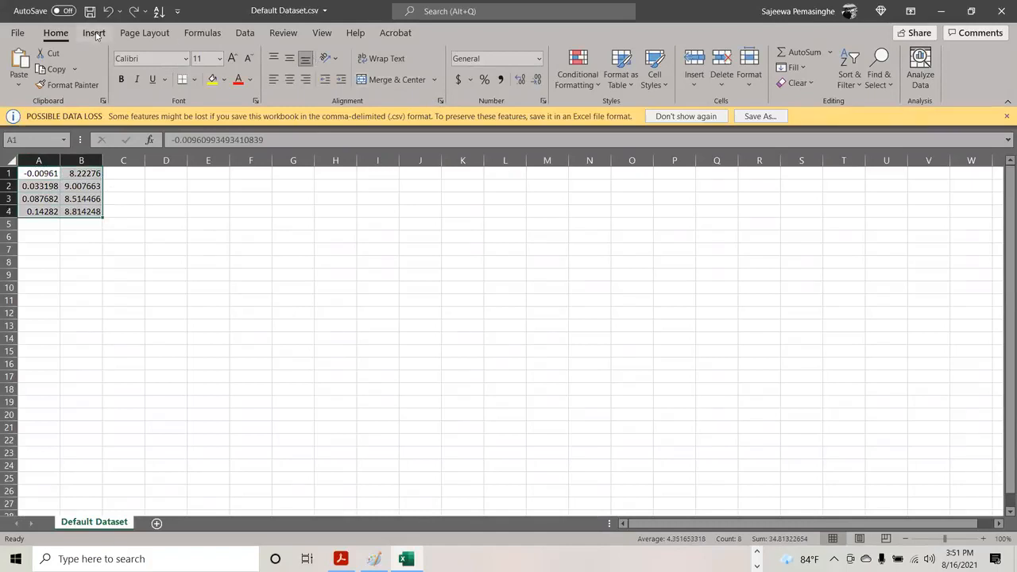
{"action": "left_click", "coordinate": [95, 35]}
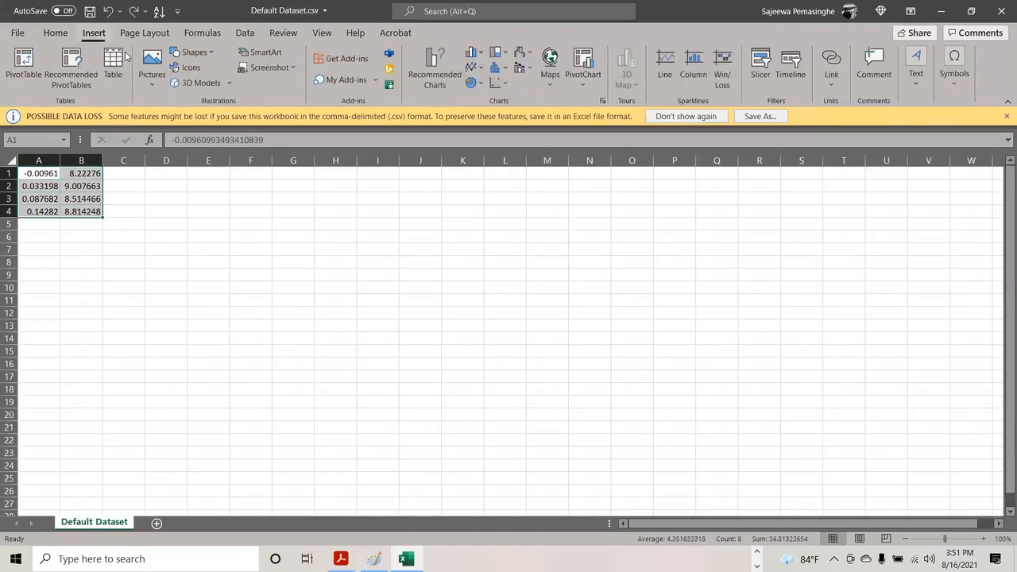
{"action": "left_click", "coordinate": [483, 70]}
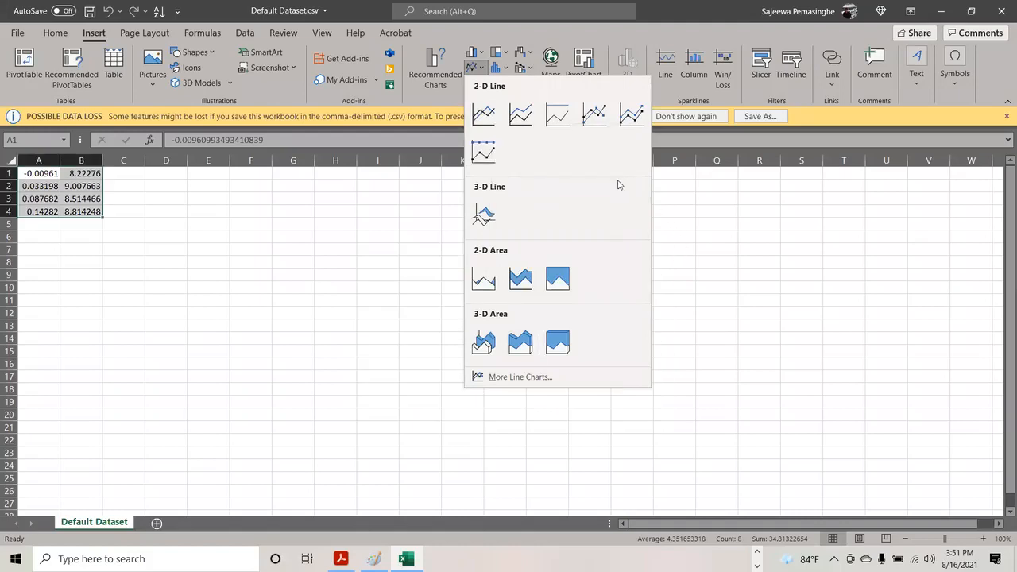
{"action": "left_click", "coordinate": [554, 26]}
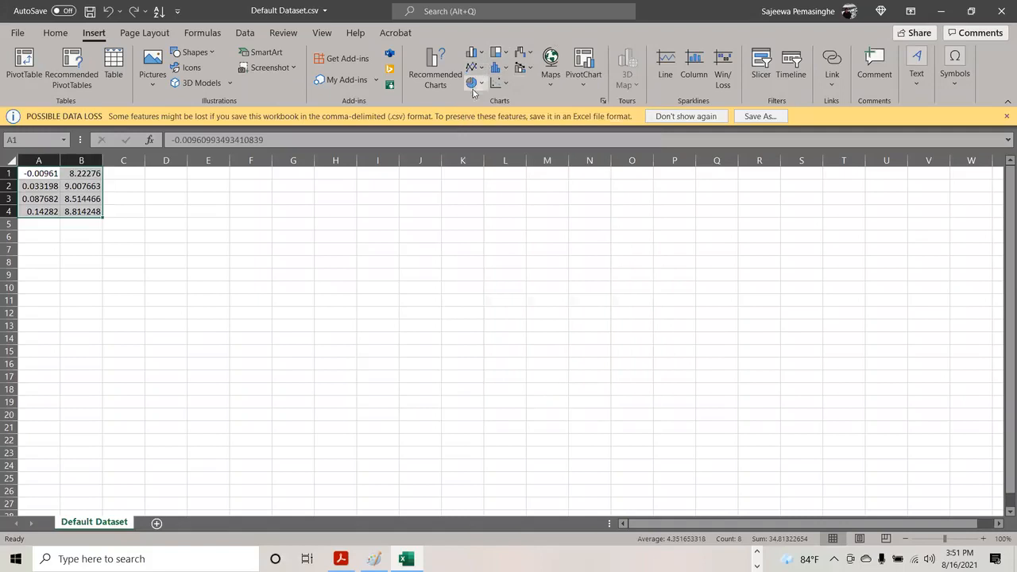
{"action": "left_click", "coordinate": [498, 82]}
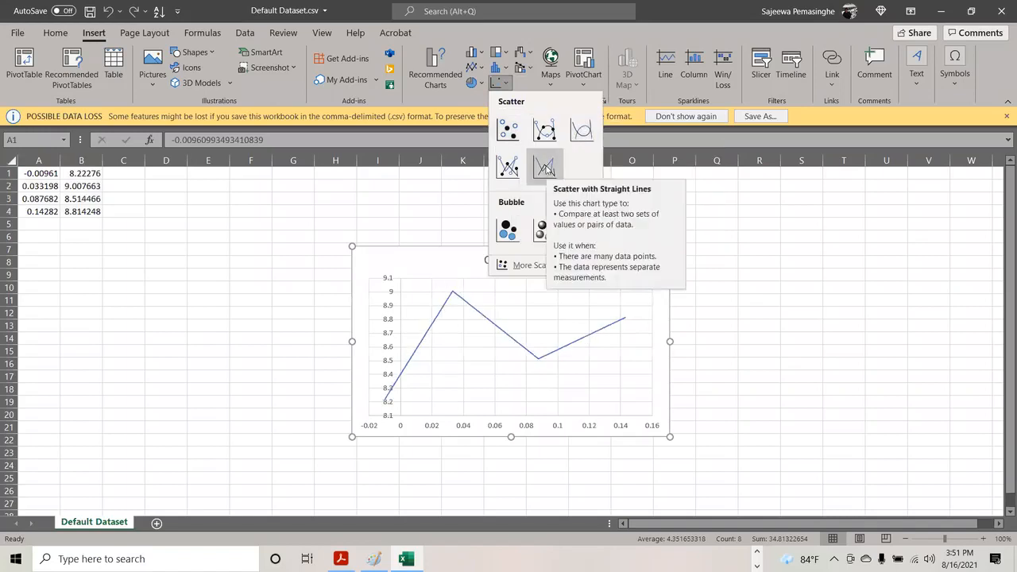
{"action": "left_click", "coordinate": [545, 167]}
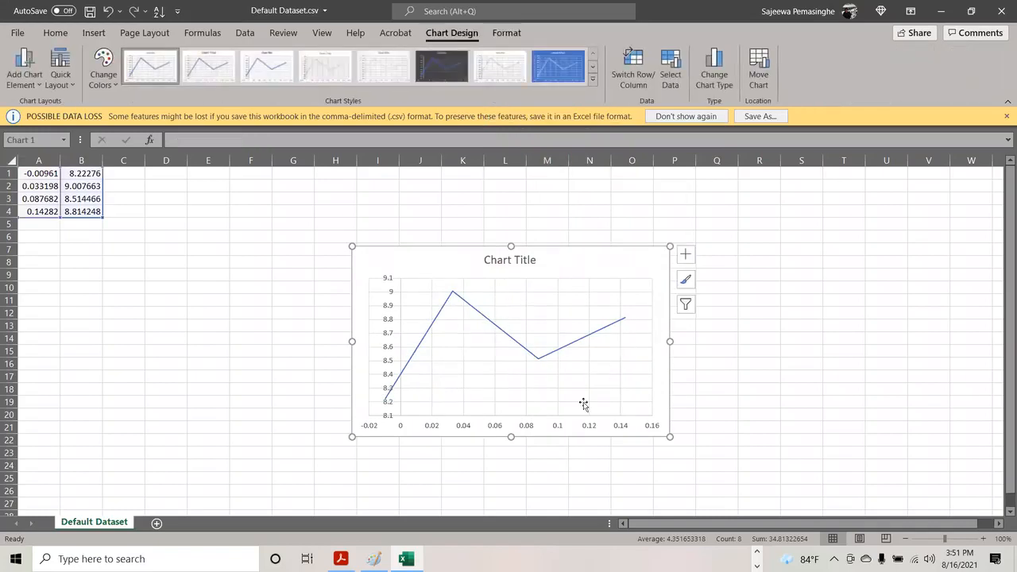
{"action": "left_click", "coordinate": [526, 550]}
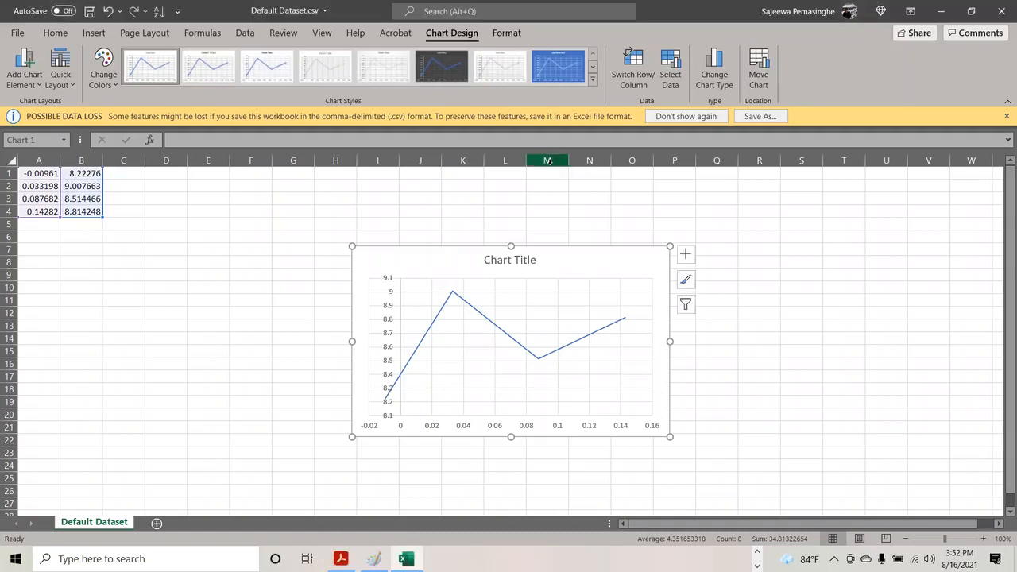
Step: Switch back to WebPlotDigitizer from Excel and close the Acquired Data window
{"action": "left_click", "coordinate": [941, 13]}
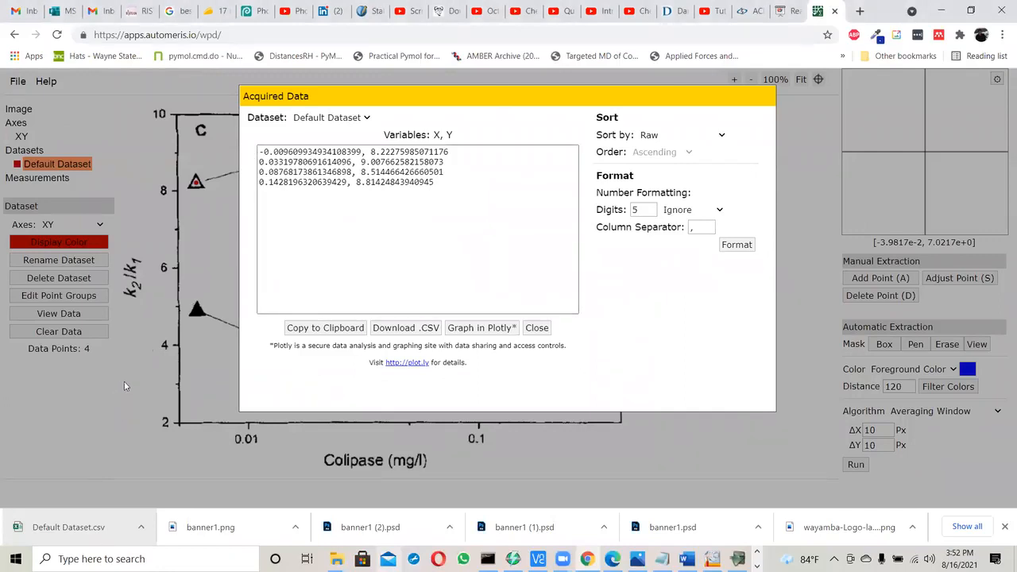
{"action": "left_click", "coordinate": [543, 328]}
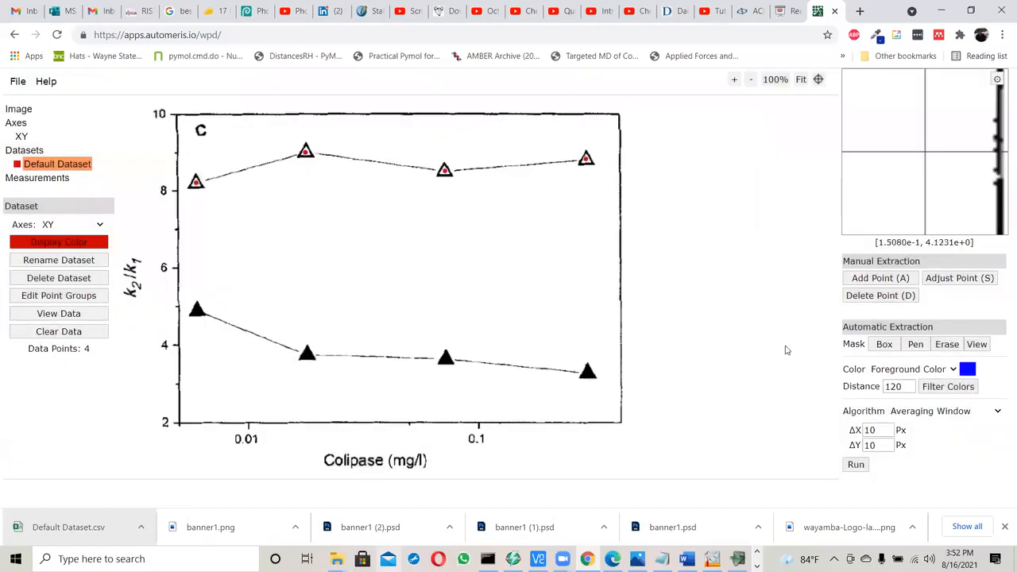
{"action": "left_click", "coordinate": [884, 344]}
{"action": "left_click", "coordinate": [934, 346]}
{"action": "left_click", "coordinate": [918, 344]}
{"action": "left_click", "coordinate": [899, 344]}
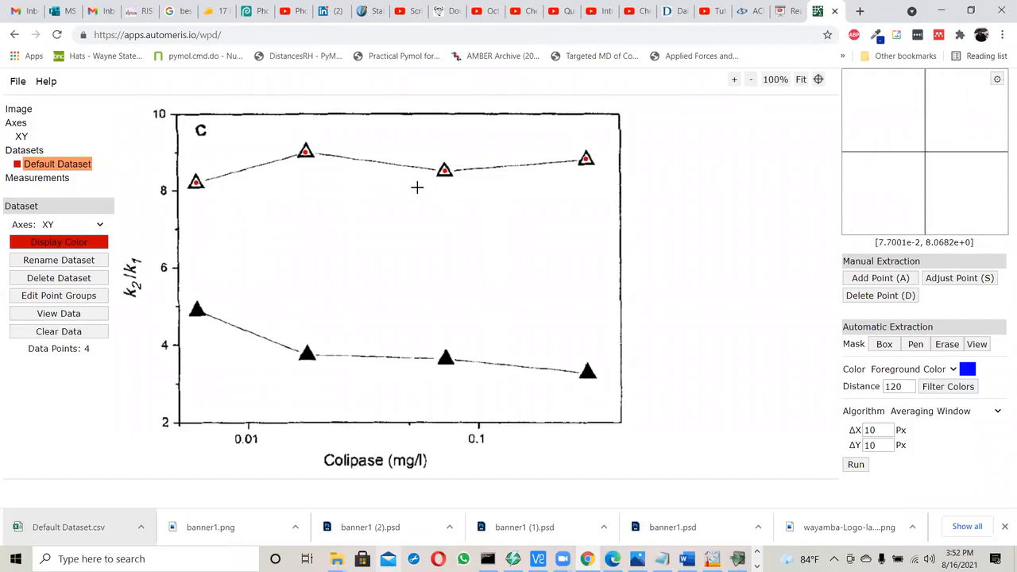
{"action": "left_click", "coordinate": [920, 345]}
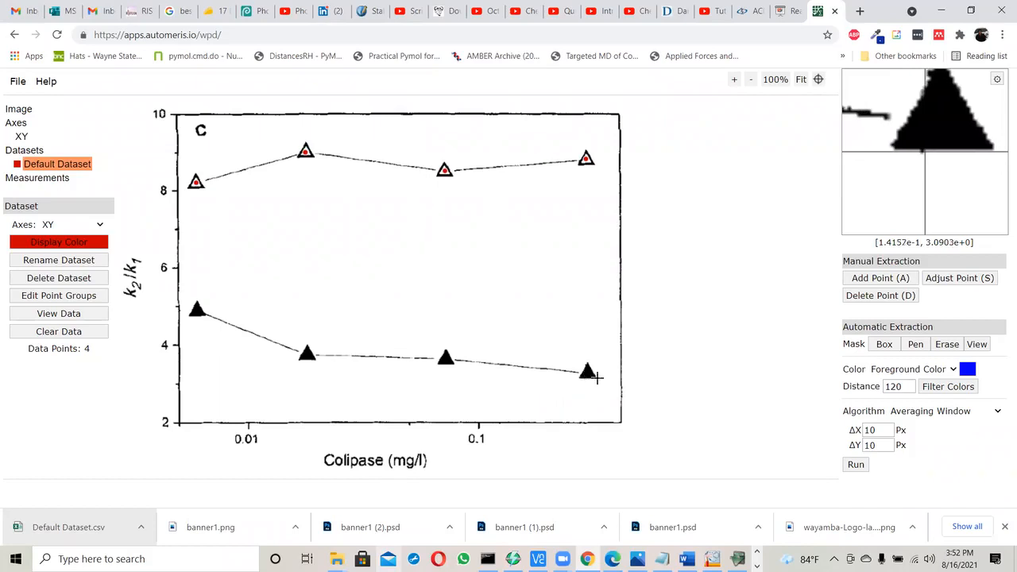
Step: Set the foreground color for automatic extraction to black from the dominant colors
{"action": "left_click", "coordinate": [968, 371]}
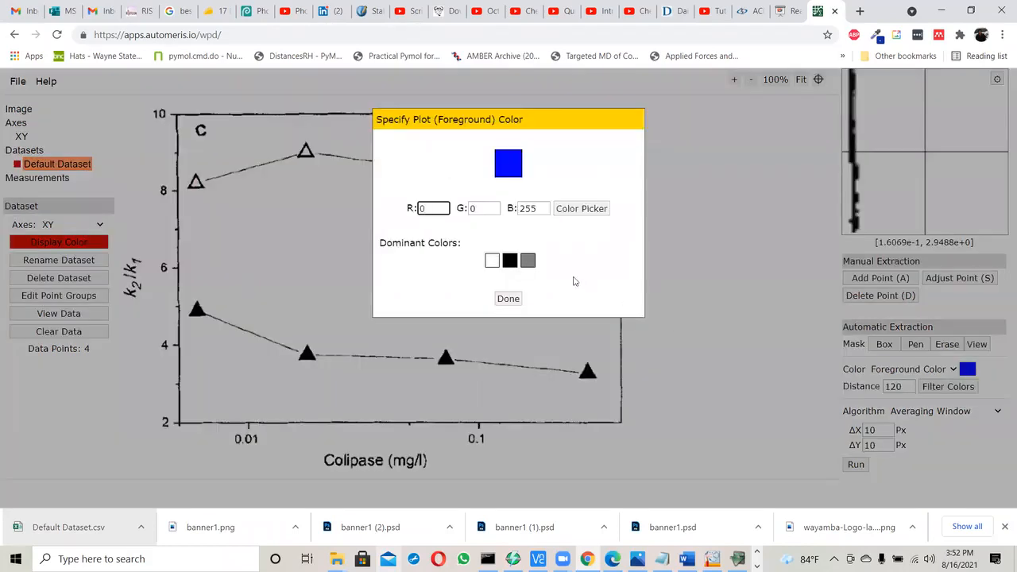
{"action": "left_click", "coordinate": [510, 262]}
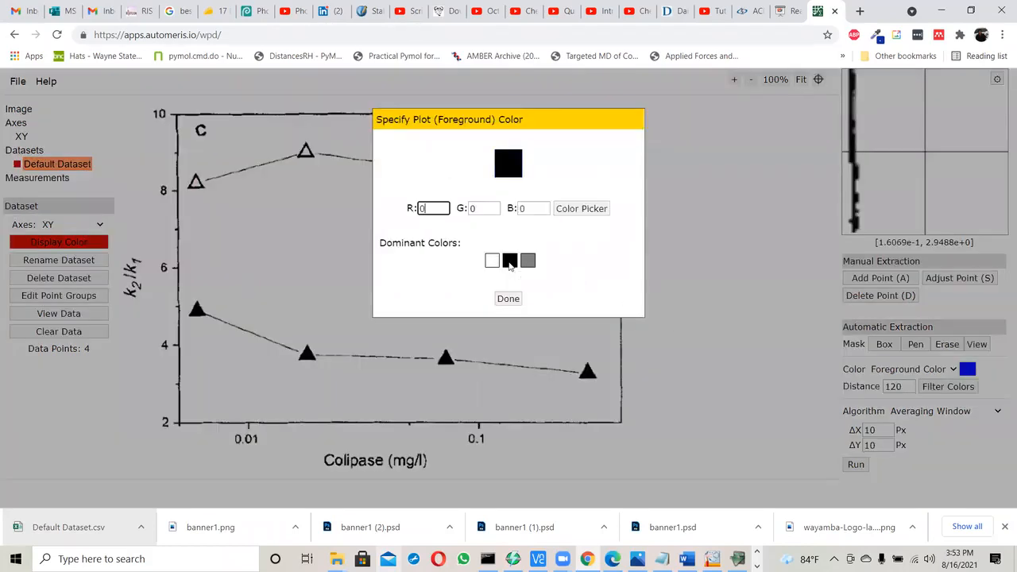
{"action": "left_click", "coordinate": [508, 299]}
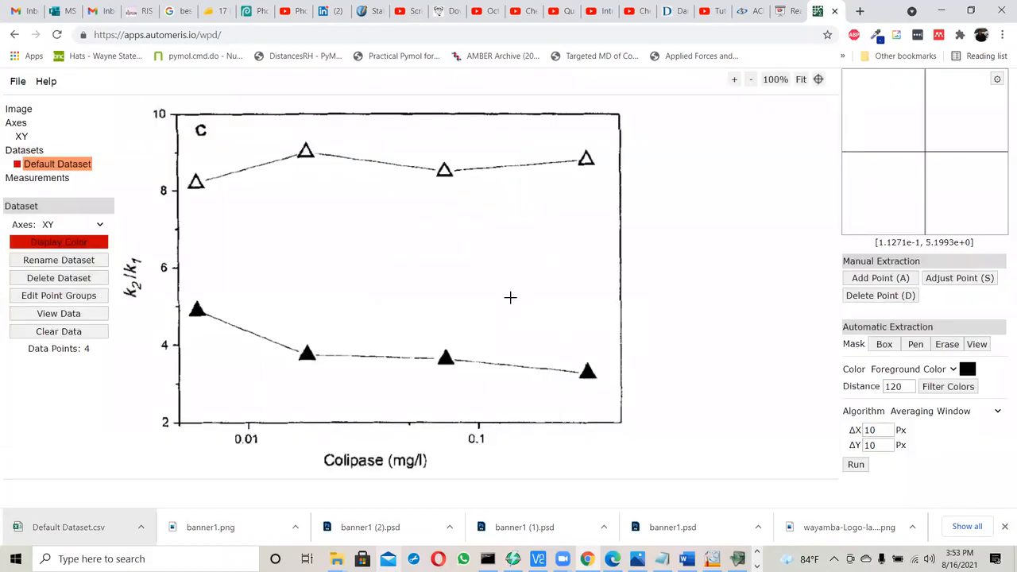
Step: Extract points with the Averaging Window algorithm along a Pen mask between the first two open triangles, and view the acquired data
{"action": "left_click", "coordinate": [918, 348]}
{"action": "left_click", "coordinate": [918, 348]}
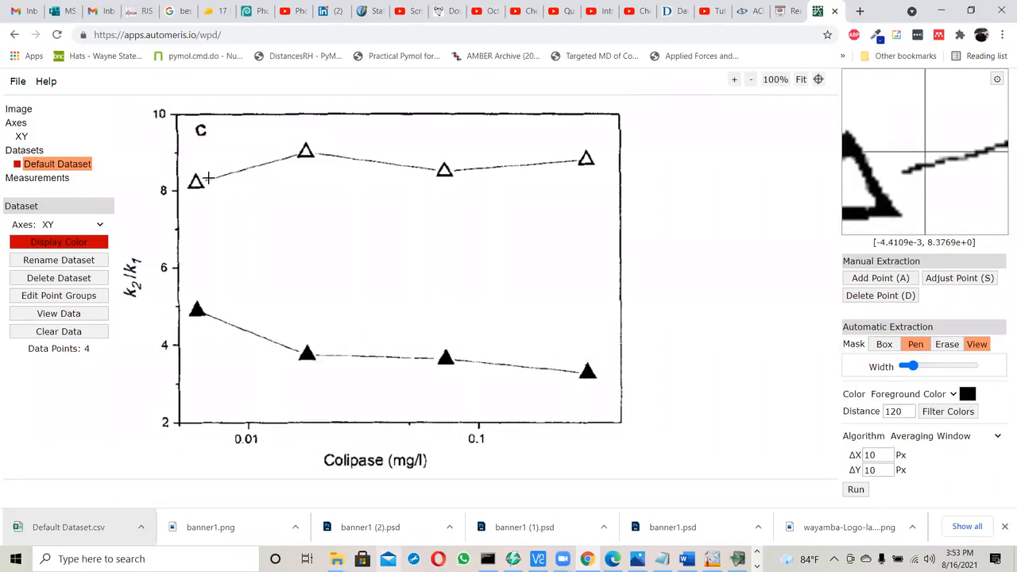
{"action": "left_click_drag", "start_coordinate": [208, 179], "coordinate": [291, 156]}
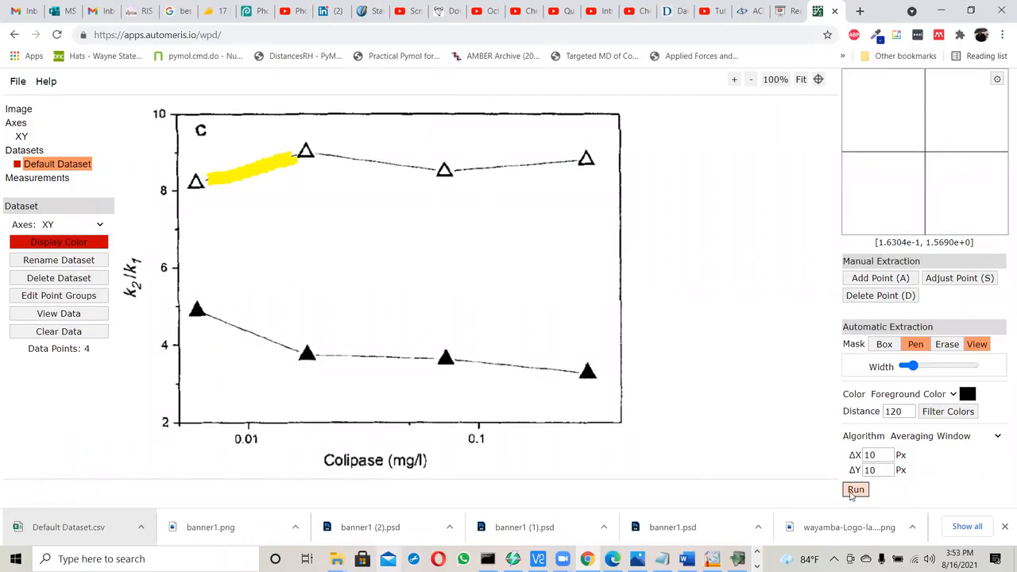
{"action": "left_click", "coordinate": [855, 490]}
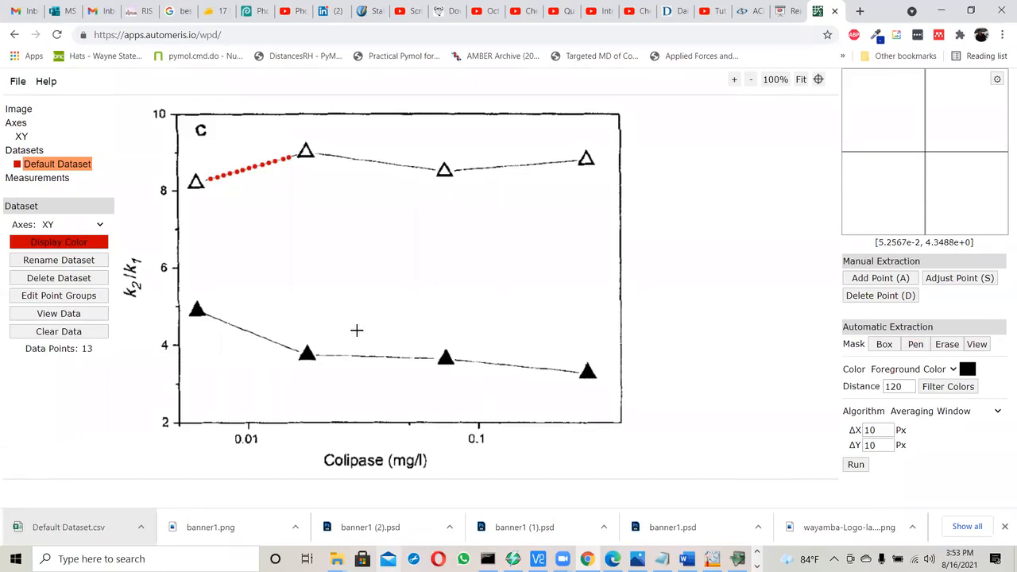
{"action": "left_click", "coordinate": [54, 313]}
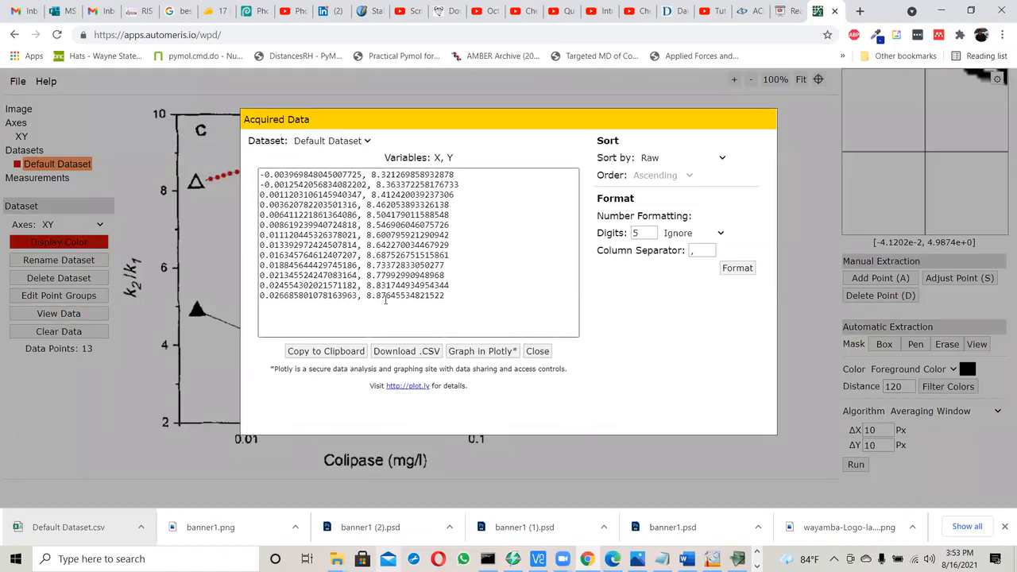
{"action": "left_click", "coordinate": [537, 351]}
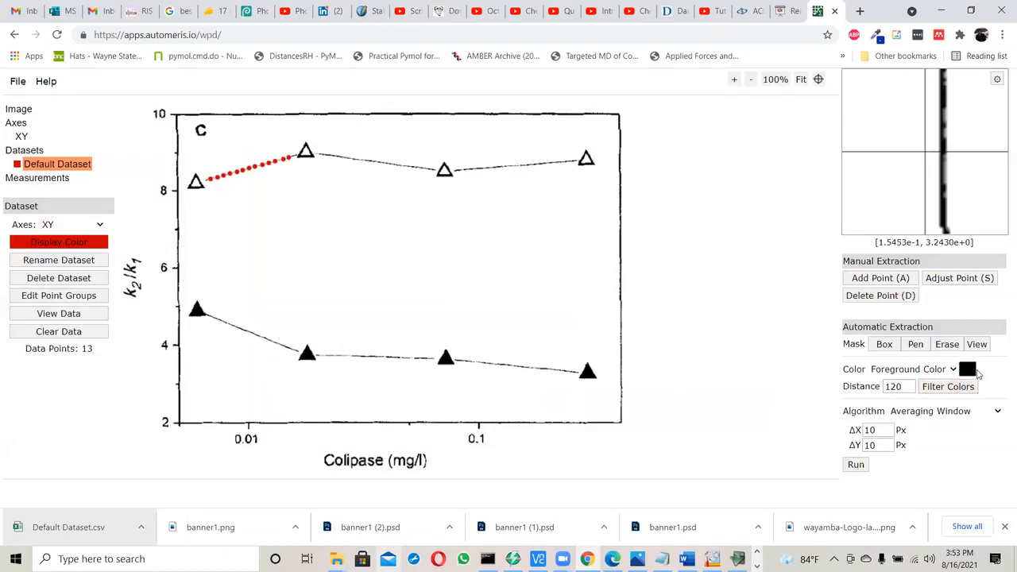
Step: Extend the Pen mask over the upper curve's remaining two line segments, rerun the extraction and look through the acquired data
{"action": "left_click", "coordinate": [916, 347]}
{"action": "left_click", "coordinate": [916, 345]}
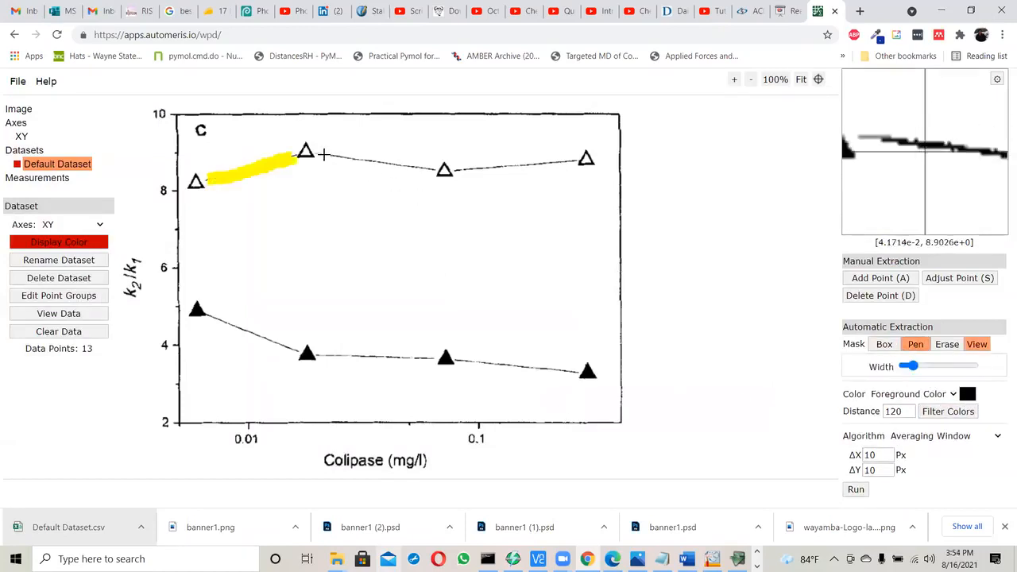
{"action": "left_click_drag", "start_coordinate": [324, 155], "coordinate": [429, 168]}
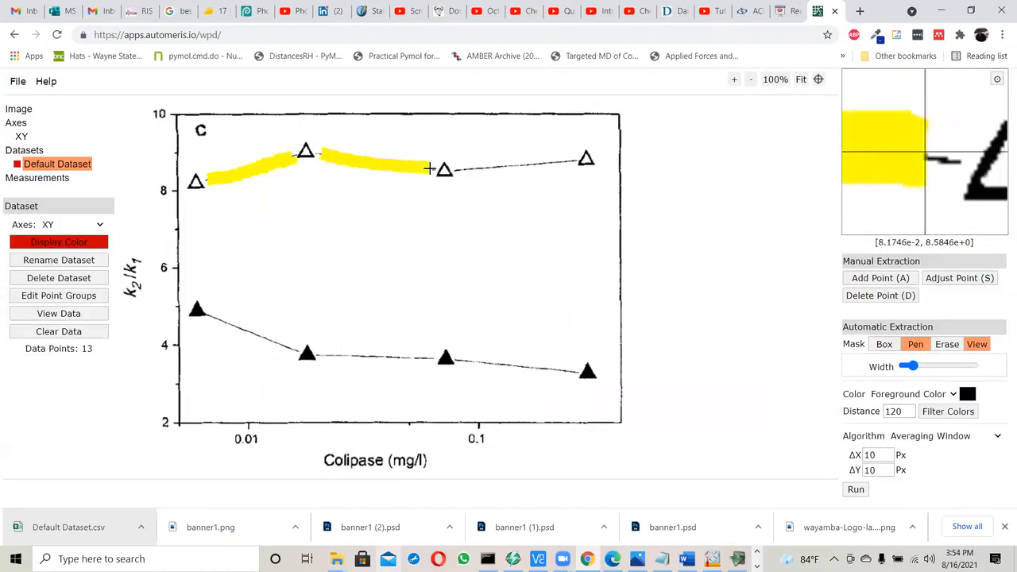
{"action": "left_click_drag", "start_coordinate": [461, 169], "coordinate": [571, 159]}
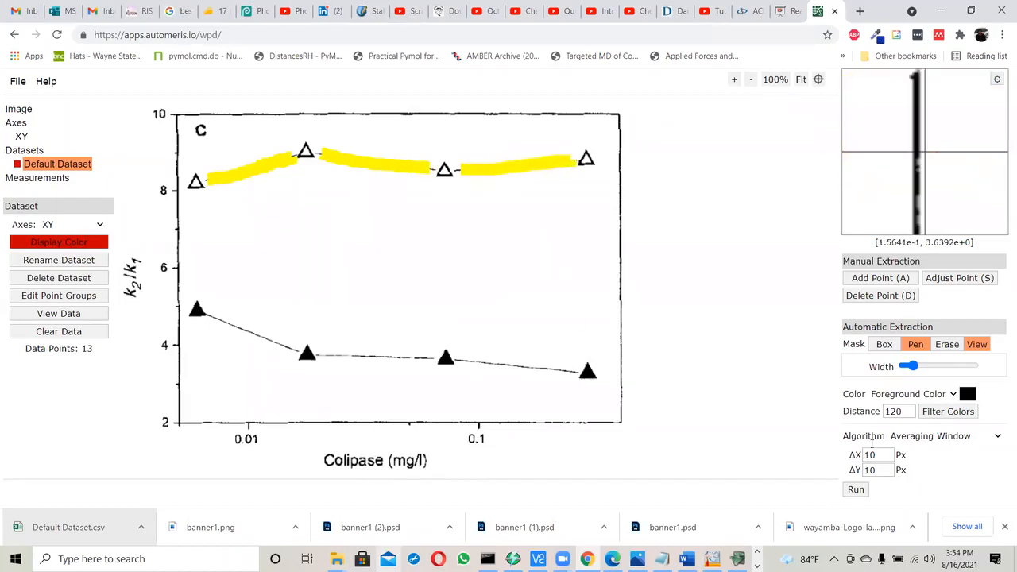
{"action": "left_click", "coordinate": [855, 489]}
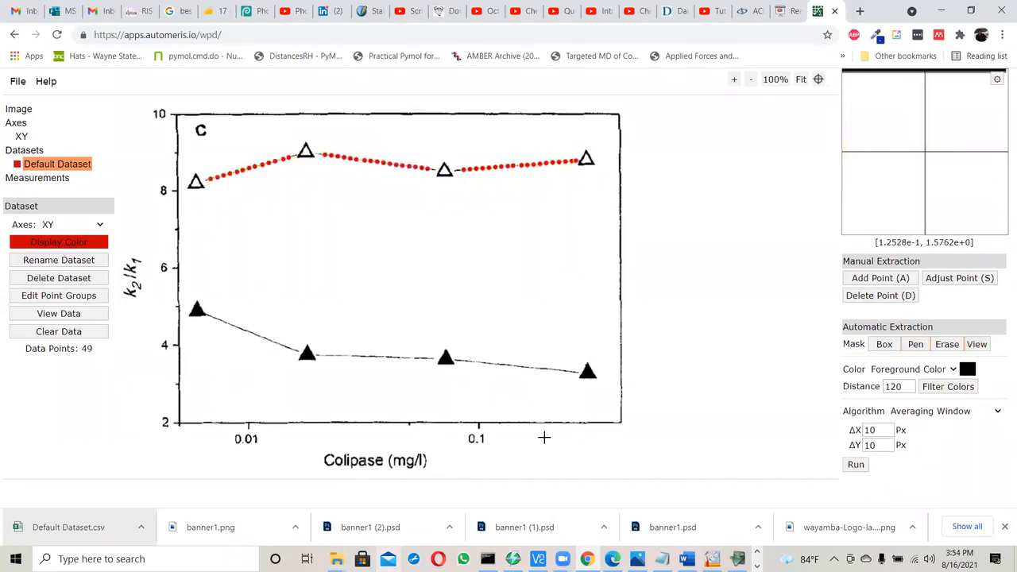
{"action": "left_click", "coordinate": [59, 313]}
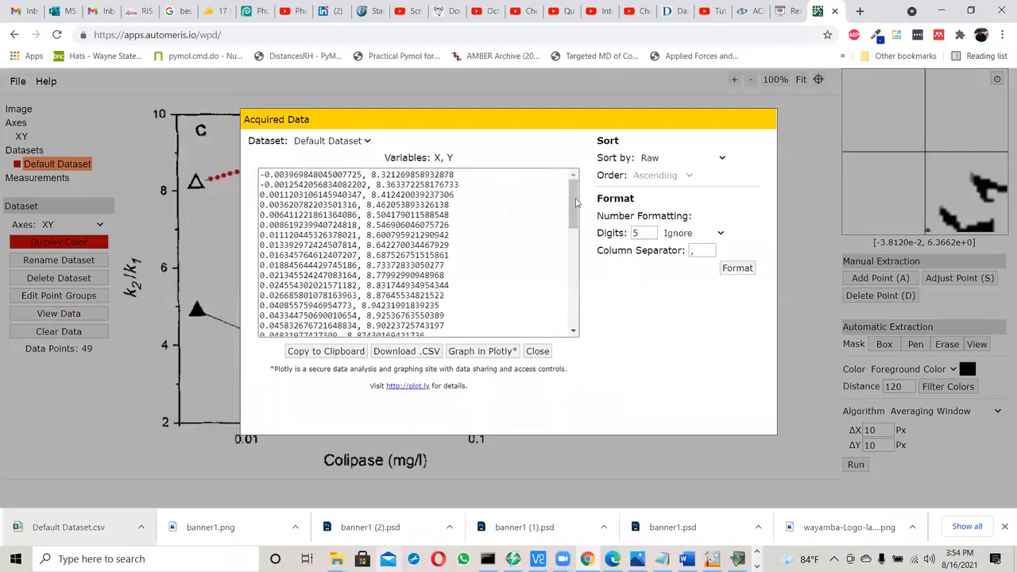
{"action": "scroll", "coordinate": [567, 237], "scroll_direction": "down", "scroll_amount": 2}
{"action": "left_click_drag", "start_coordinate": [567, 237], "coordinate": [569, 185]}
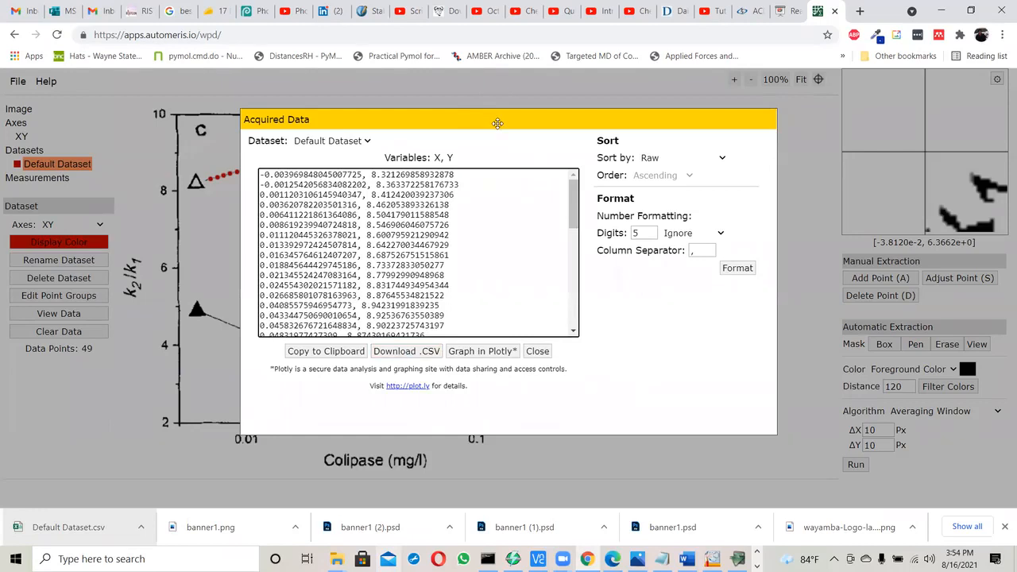
{"action": "left_click", "coordinate": [538, 352]}
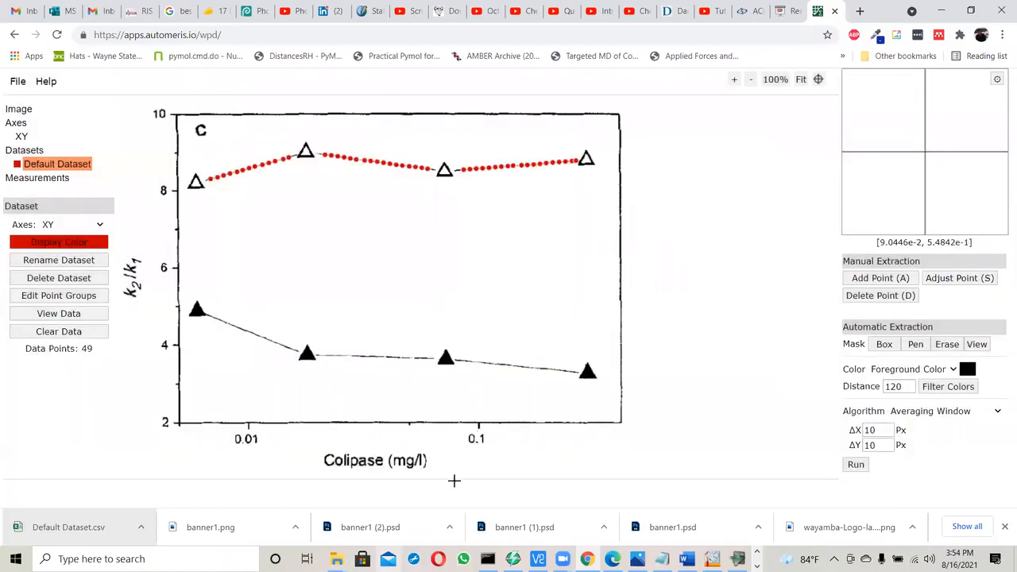